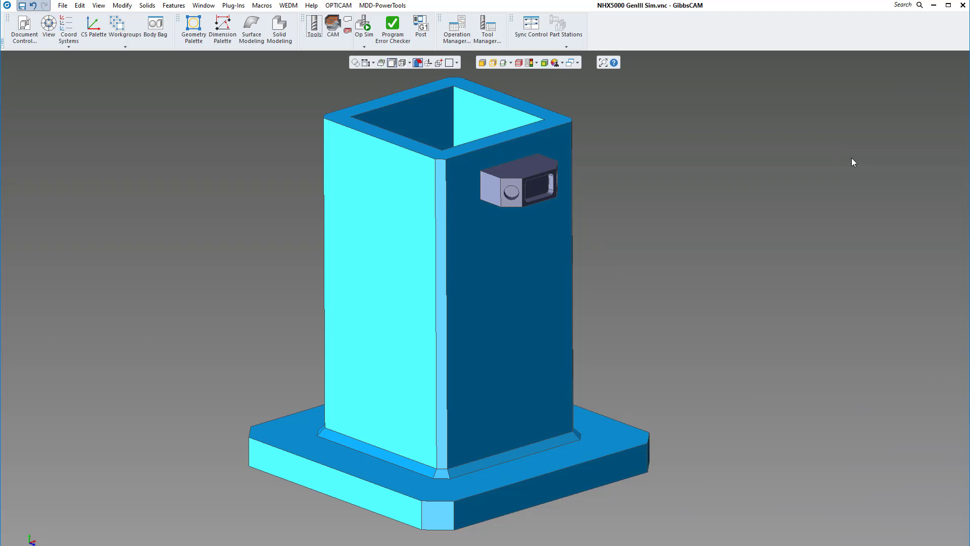
# Open the multi-part stock and fixture setup from the document settings and move the settings window aside
pyautogui.click(634, 208)
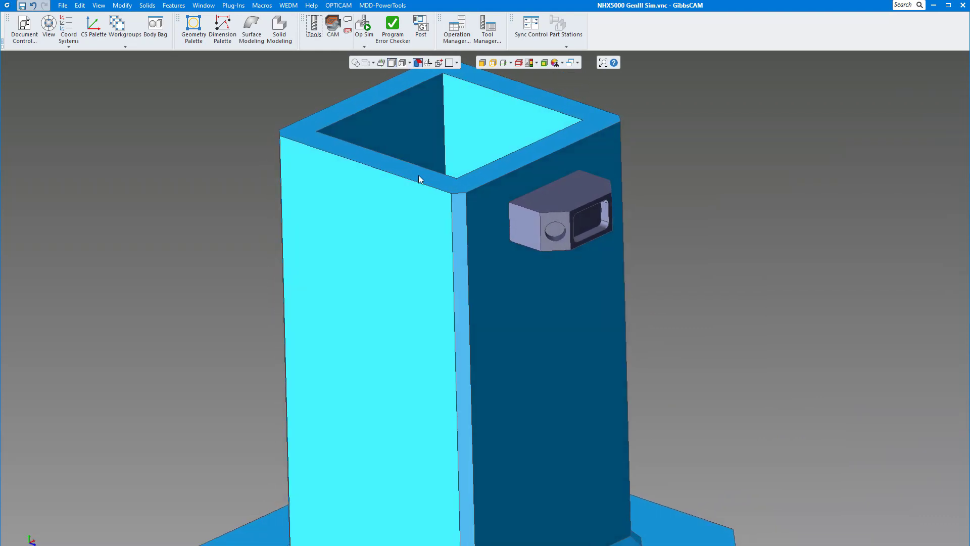
pyautogui.click(25, 30)
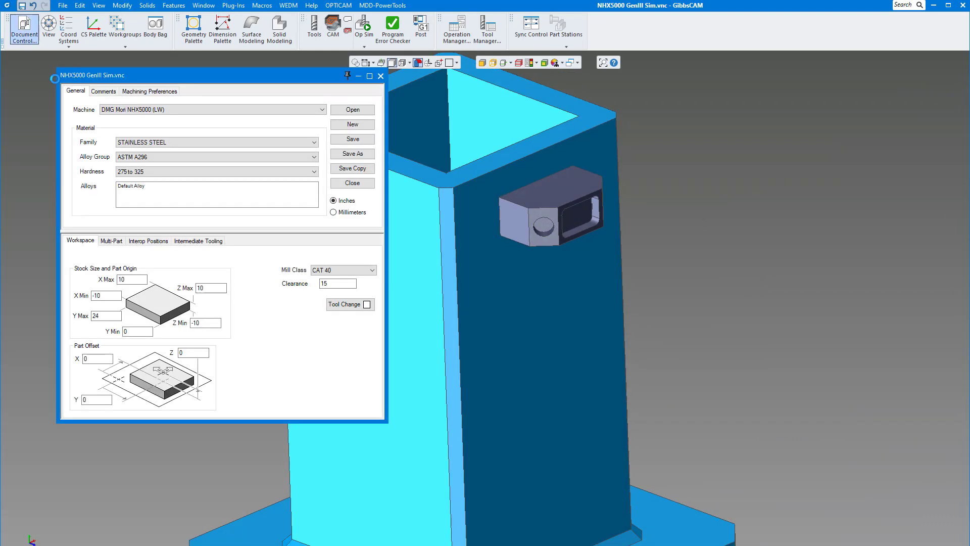
pyautogui.click(111, 241)
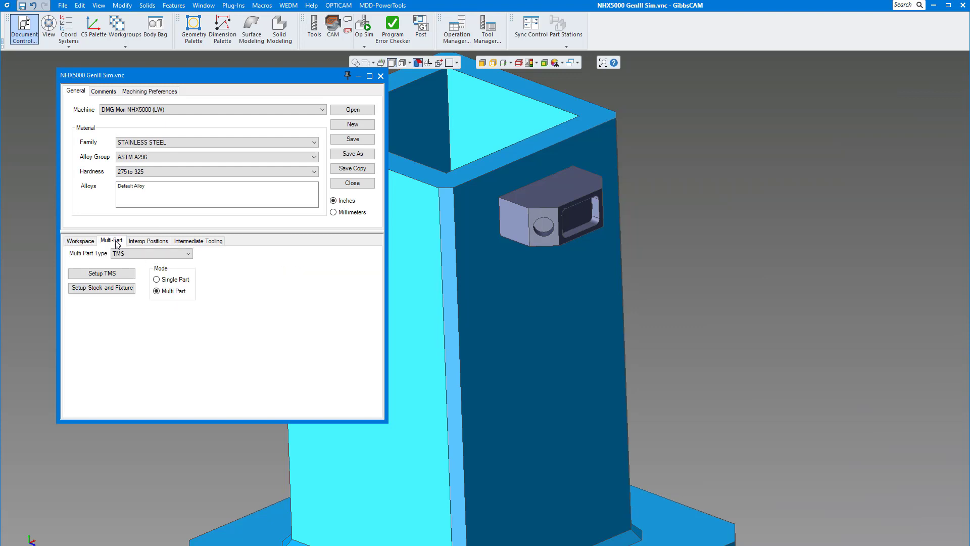
pyautogui.click(106, 288)
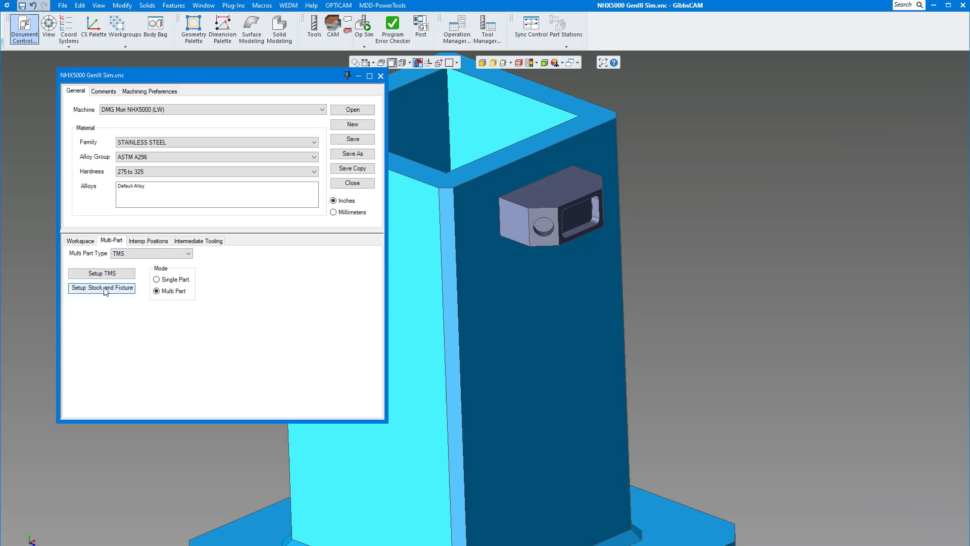
pyautogui.moveTo(312, 73); pyautogui.dragTo(130, 163)
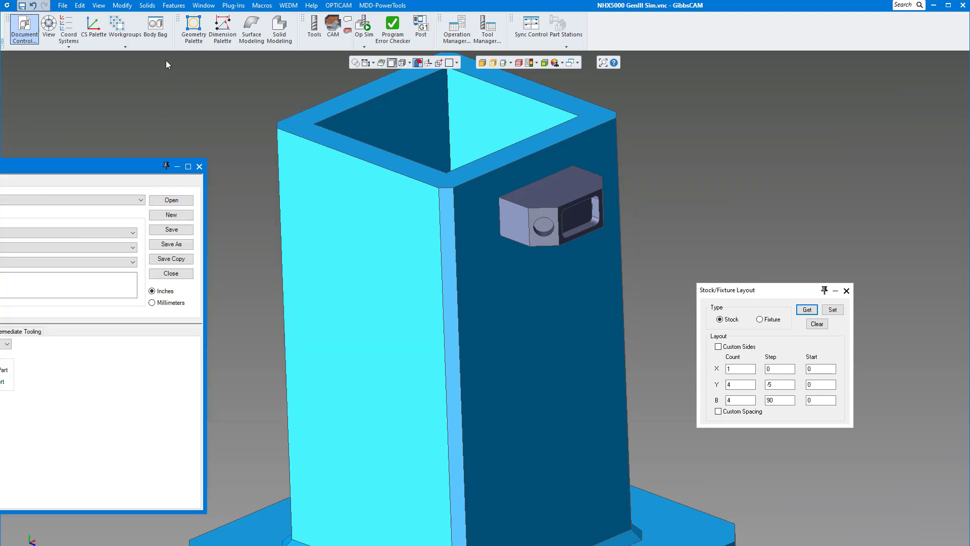
# Take the stock body out of the Body Bag and examine the stock layout around the tombstone
pyautogui.click(157, 34)
pyautogui.doubleClick(696, 77)
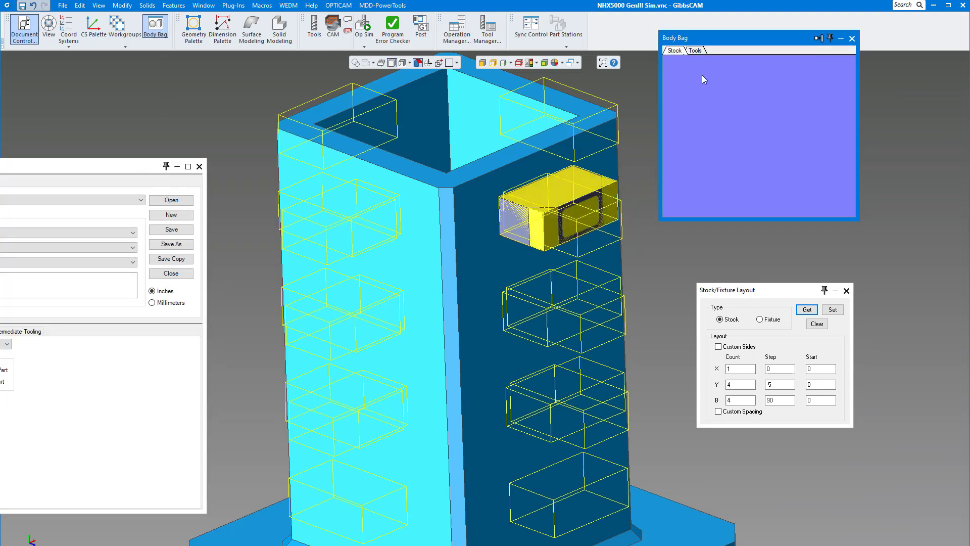
pyautogui.click(665, 263)
pyautogui.click(630, 215)
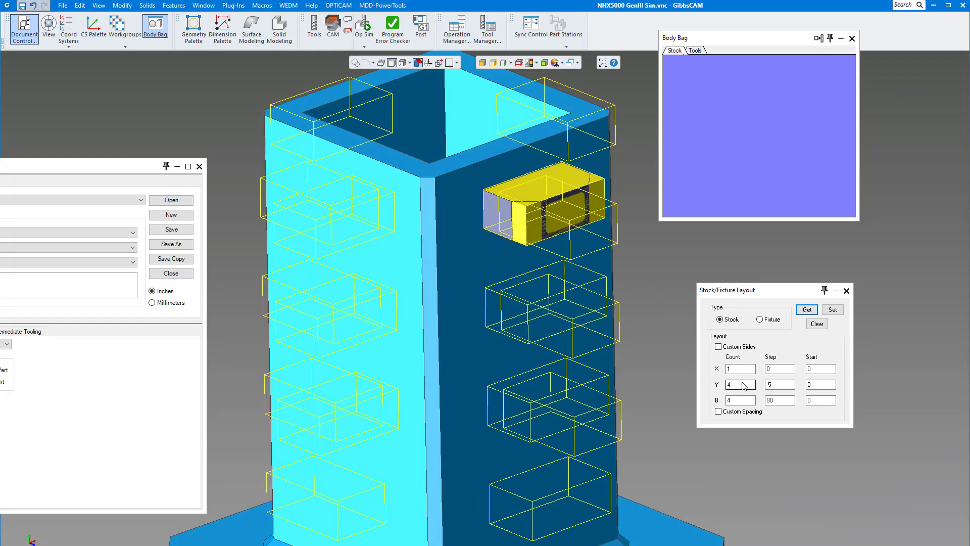
pyautogui.click(747, 385)
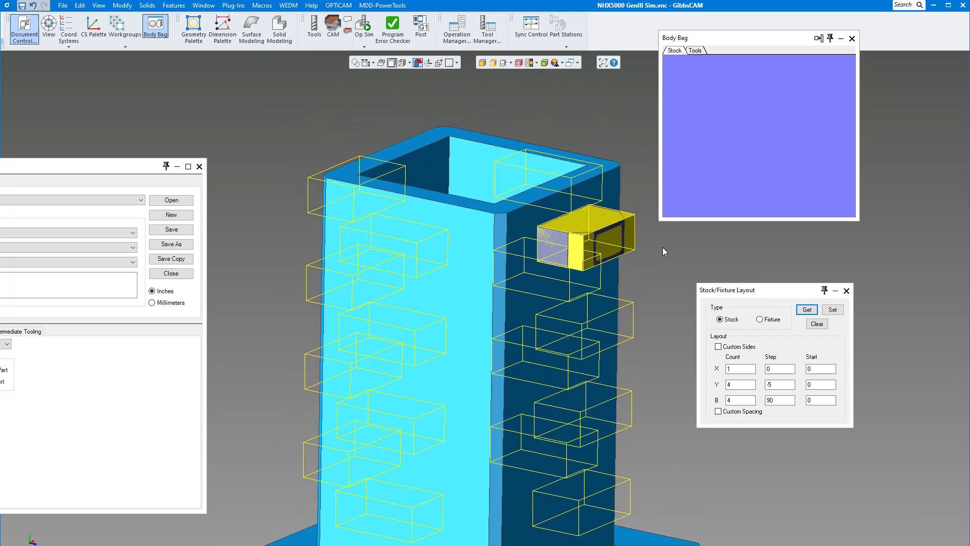
# Close the stock layout and document settings, and return the stock body to the Body Bag
pyautogui.click(847, 291)
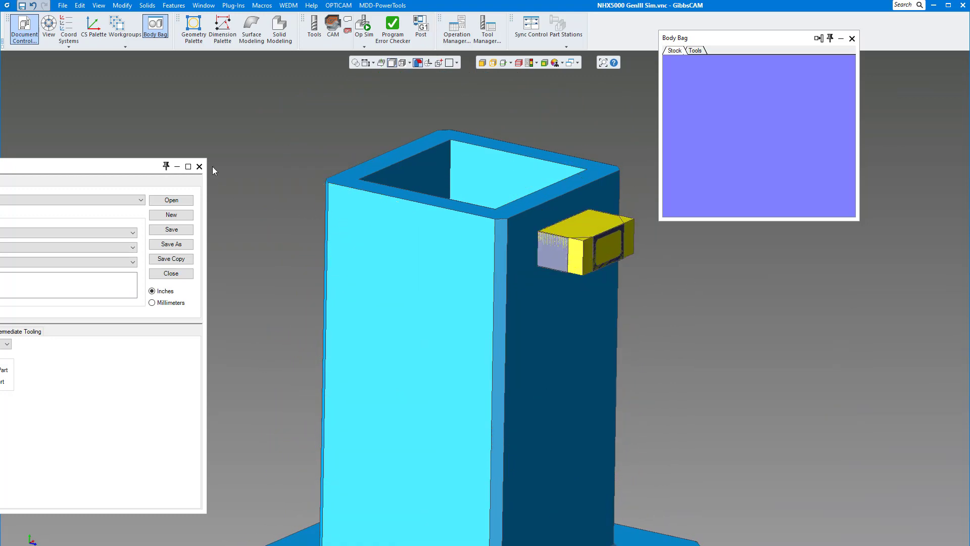
pyautogui.click(200, 166)
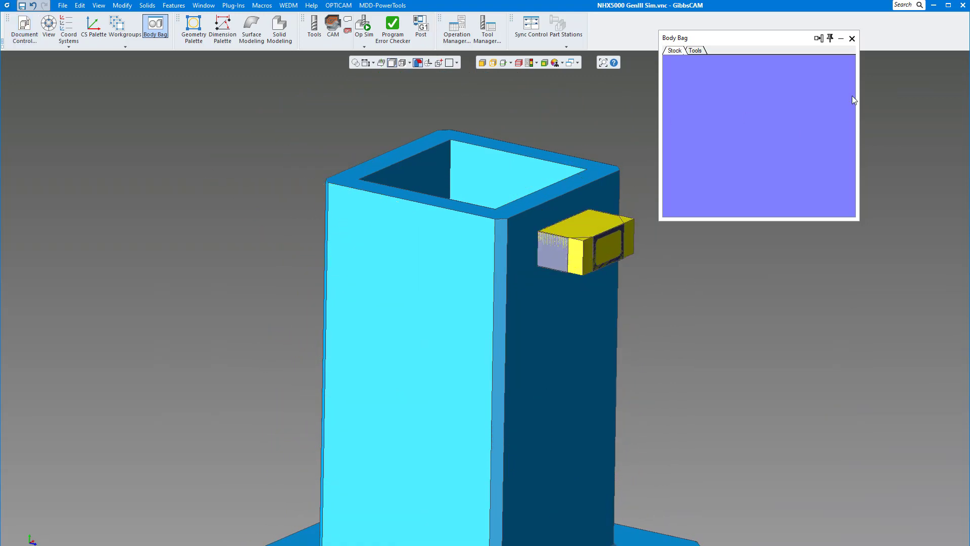
pyautogui.click(852, 39)
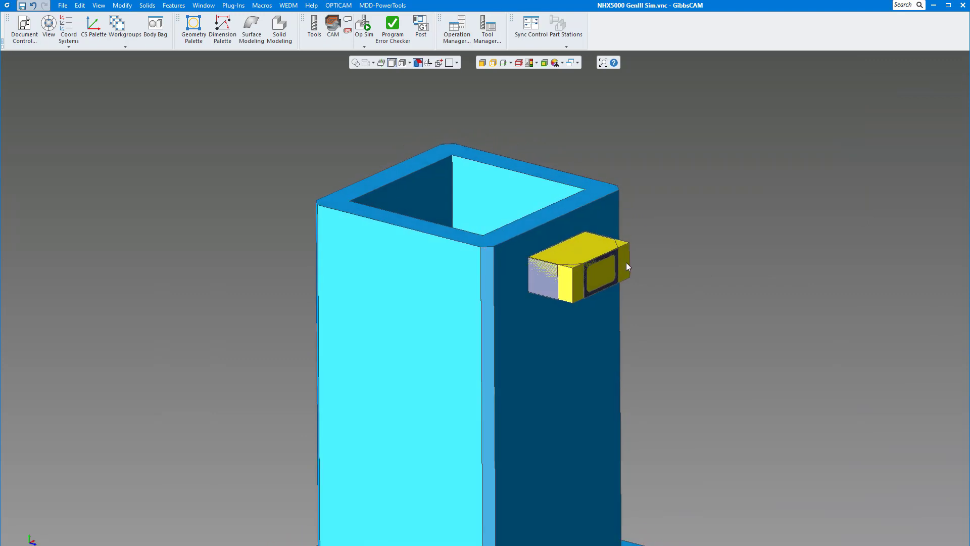
pyautogui.doubleClick(627, 262)
pyautogui.click(852, 39)
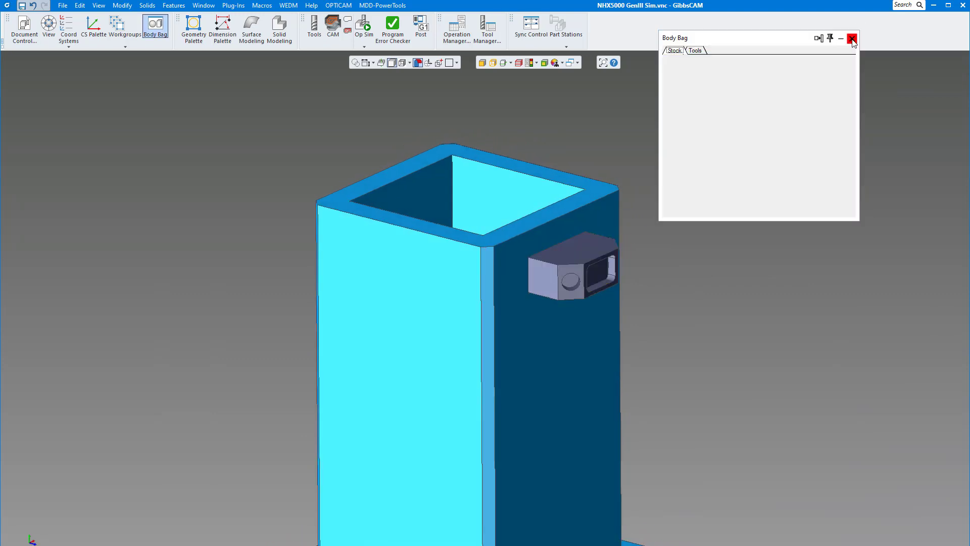
# Review the definitions and holders of milling tools 1 through 4 in the tool list
pyautogui.click(315, 25)
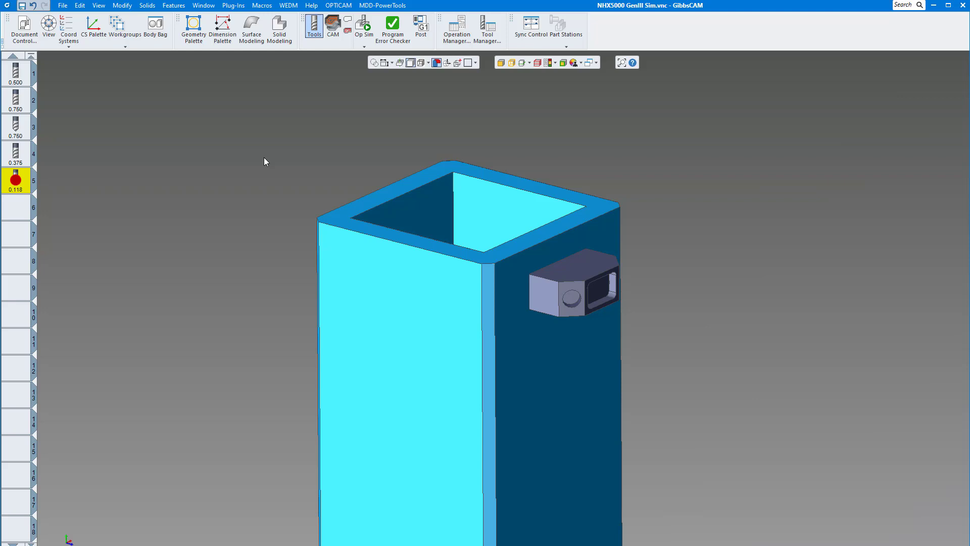
pyautogui.scroll(3, 264, 156)
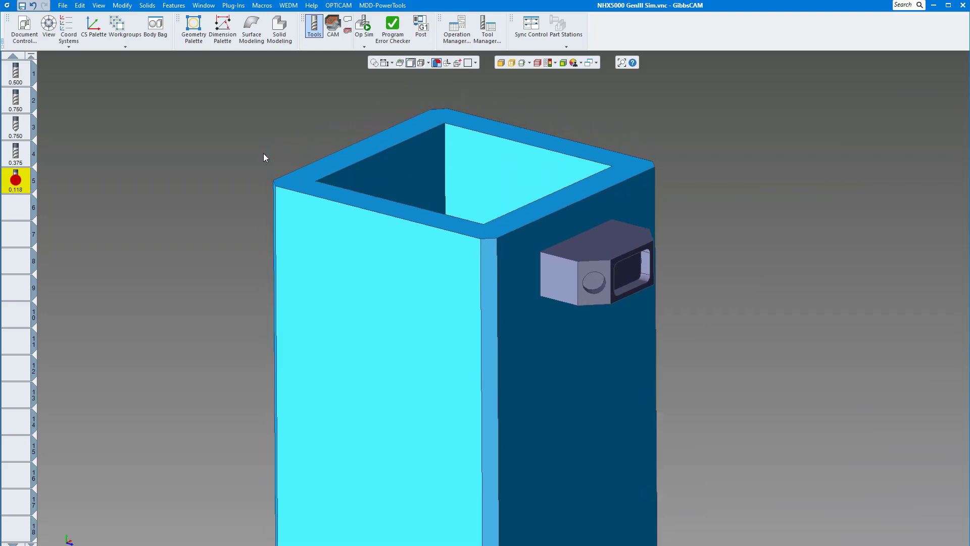
pyautogui.click(13, 73)
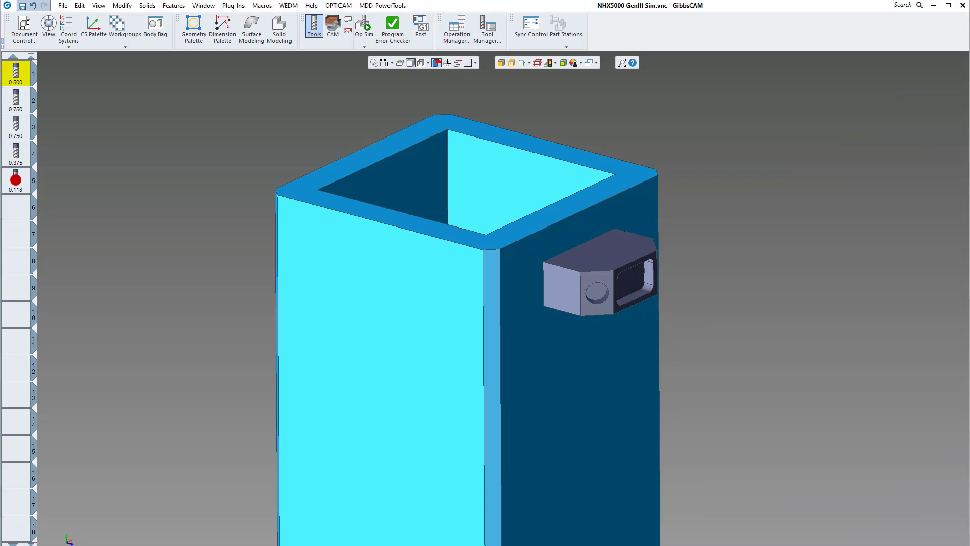
pyautogui.moveTo(965, 120); pyautogui.dragTo(492, 91)
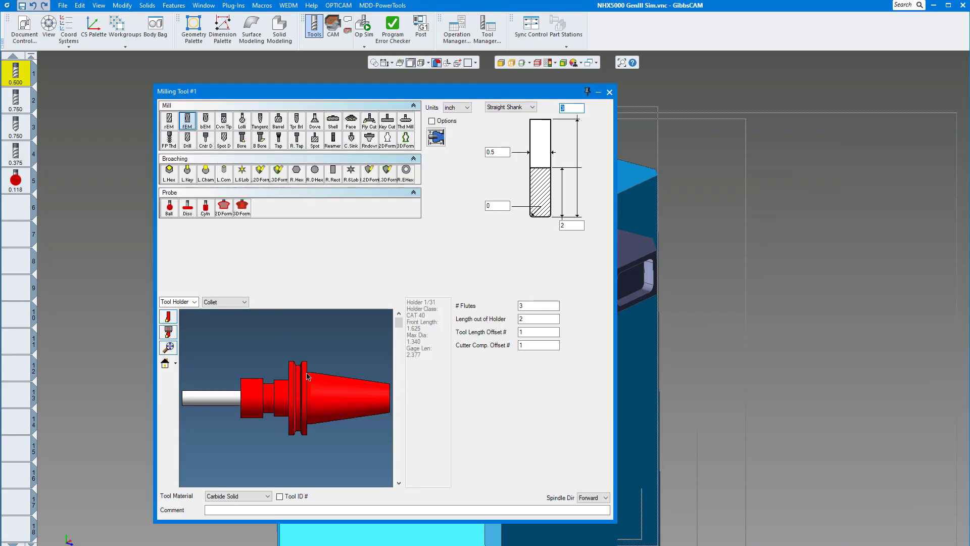
pyautogui.click(14, 104)
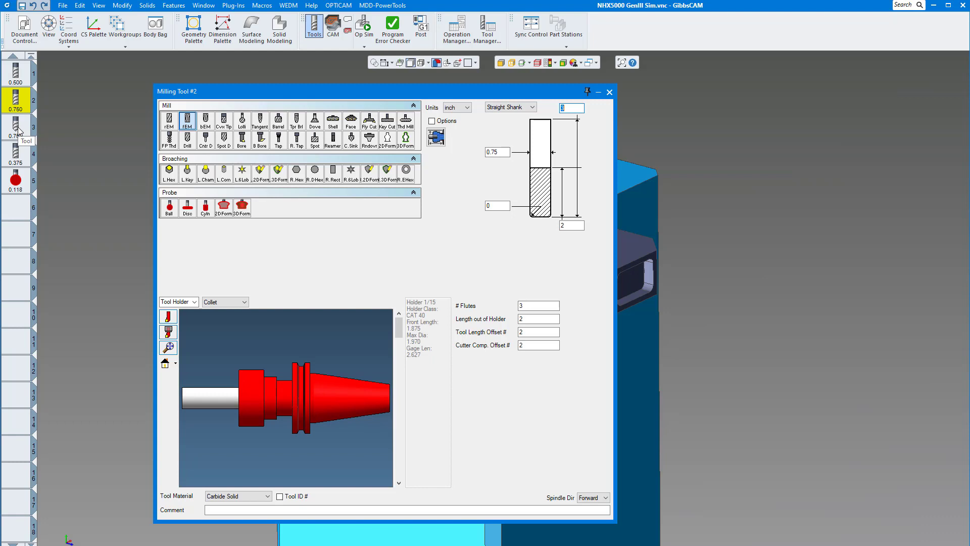
pyautogui.click(17, 127)
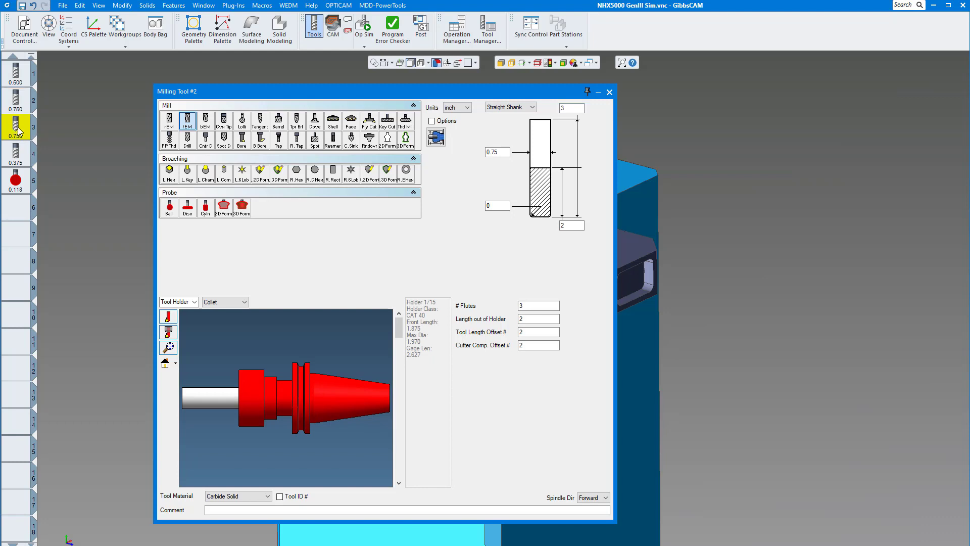
pyautogui.click(15, 158)
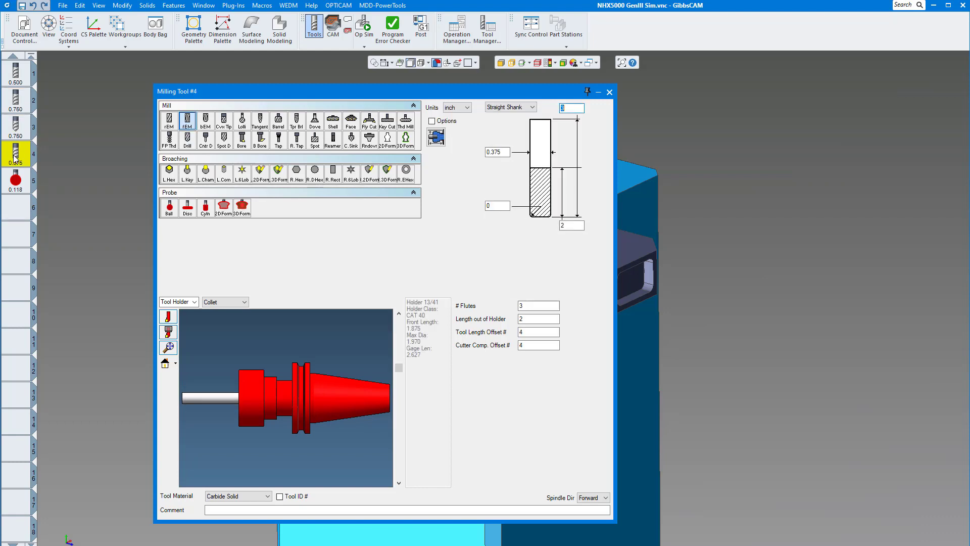
# Inspect probing tool 5 and its custom holder in the 3D preview, and close its definition
pyautogui.click(13, 183)
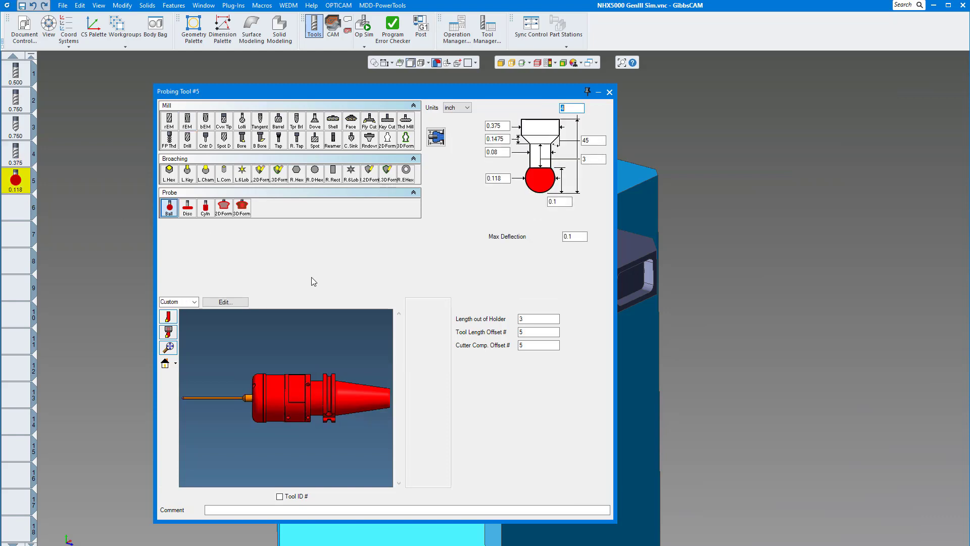
pyautogui.scroll(2, 250, 388)
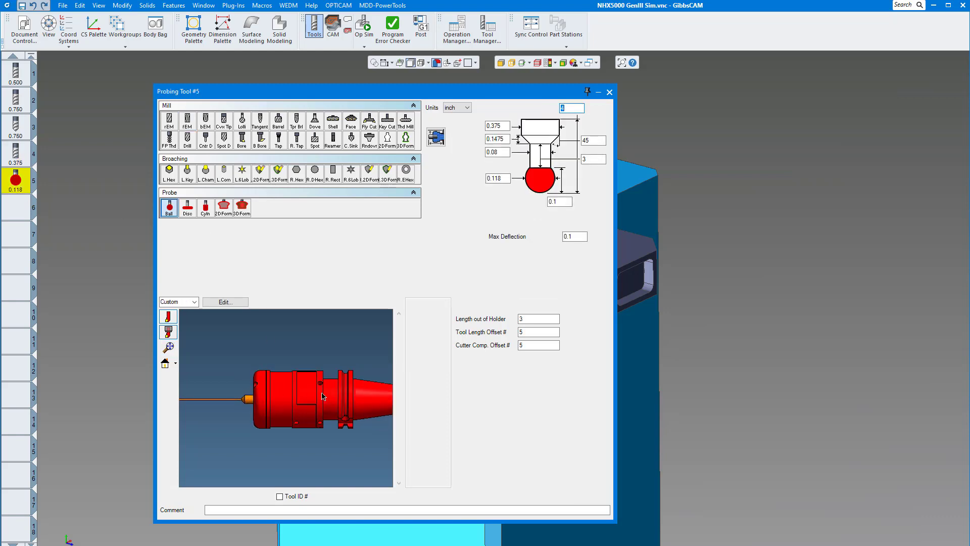
pyautogui.moveTo(323, 395); pyautogui.dragTo(330, 384)
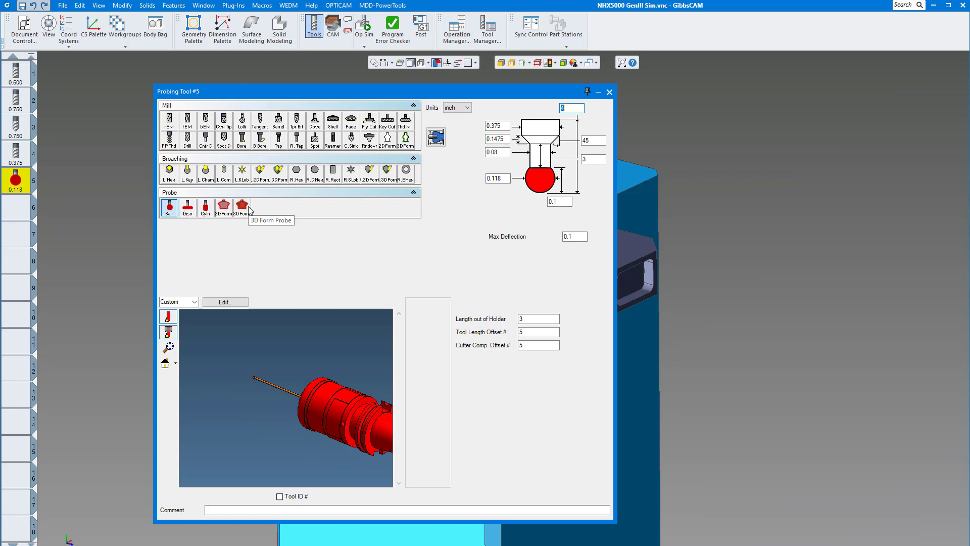
pyautogui.click(610, 93)
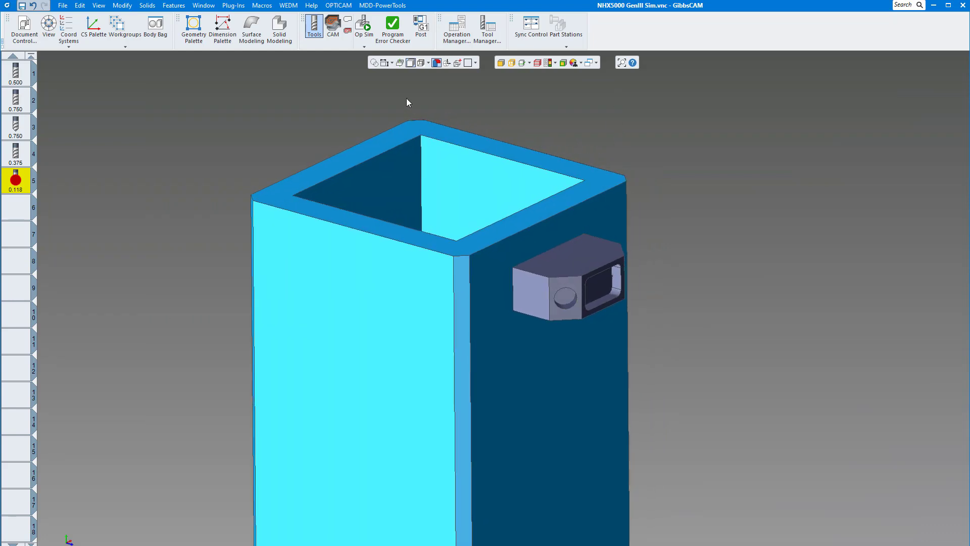
# Review the first operation's probing process and its available cycle types, and close it without changes
pyautogui.click(330, 31)
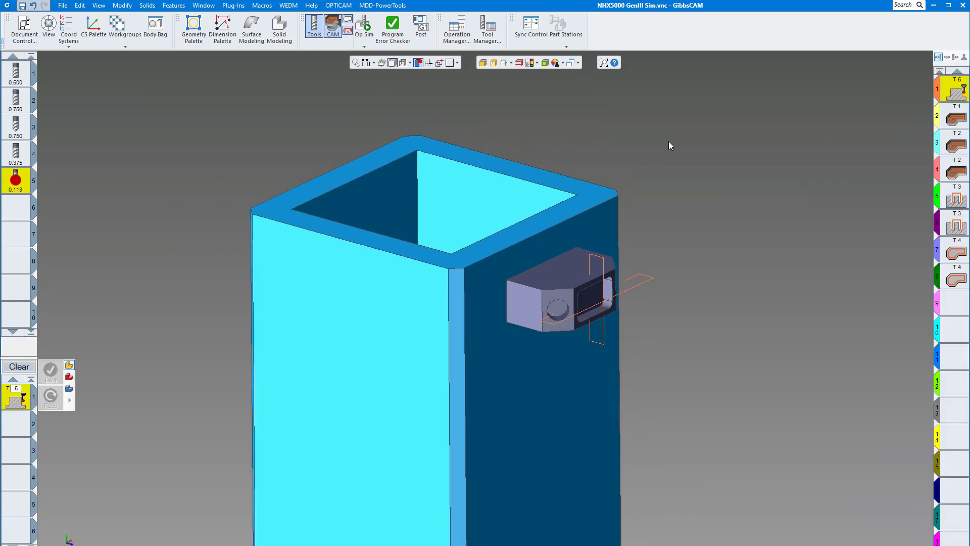
pyautogui.doubleClick(956, 95)
pyautogui.moveTo(262, 136); pyautogui.dragTo(731, 126)
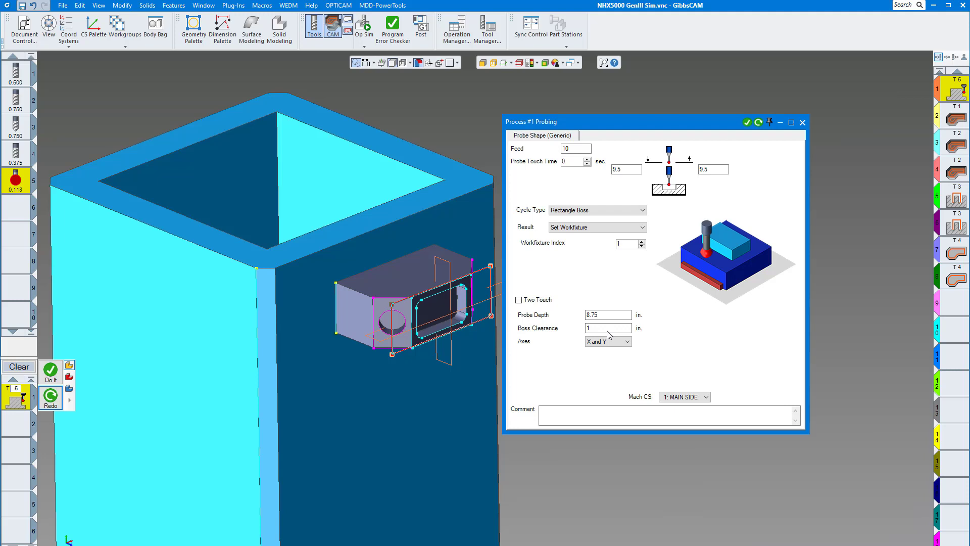
pyautogui.click(594, 211)
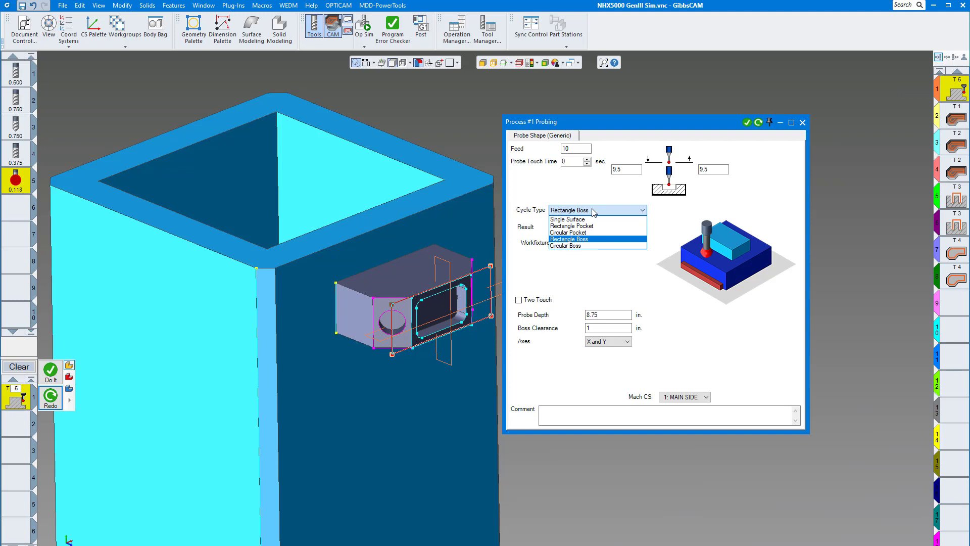
pyautogui.click(724, 205)
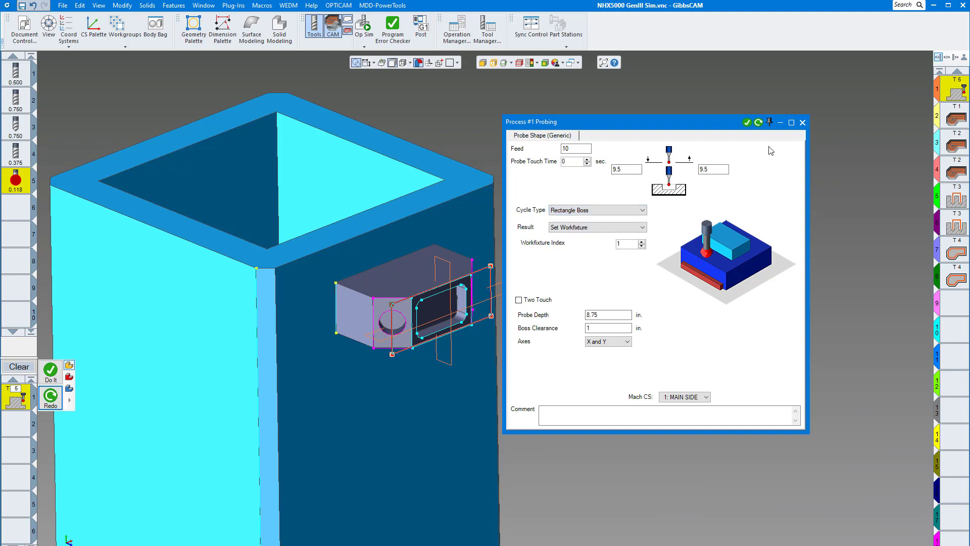
pyautogui.click(803, 123)
# Examine the probing toolpath around the part on the tombstone and clear the geometry selection
pyautogui.scroll(4, 649, 210)
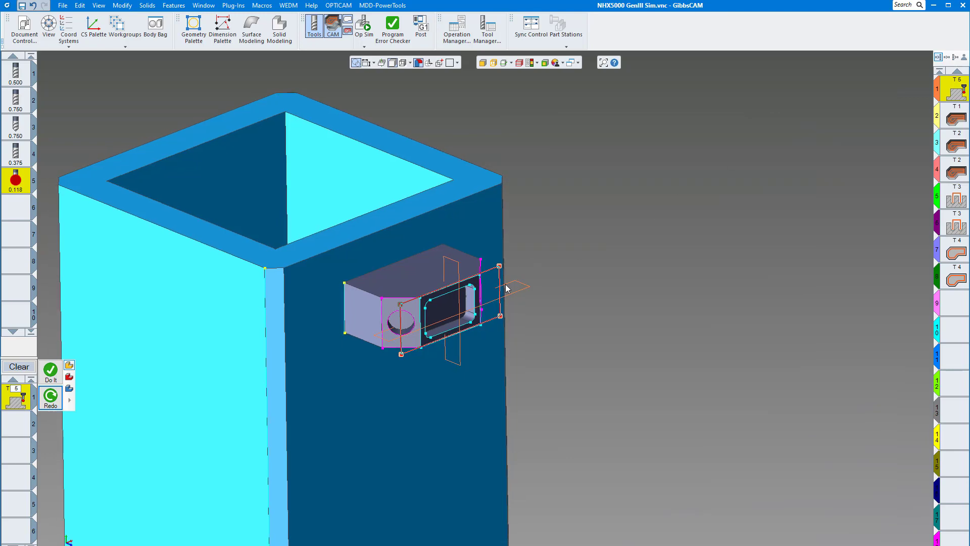
pyautogui.moveTo(758, 244); pyautogui.dragTo(727, 260, button='middle')
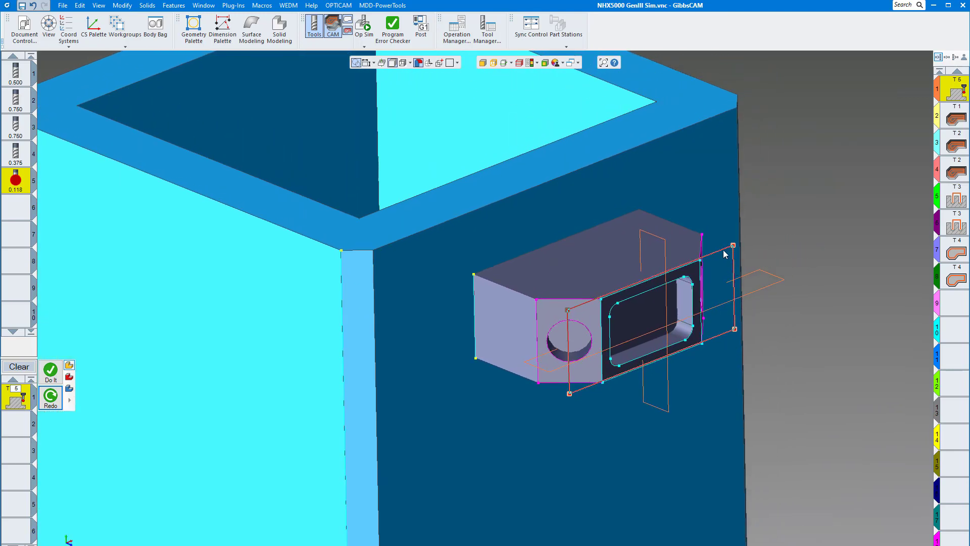
pyautogui.scroll(-1, 793, 212)
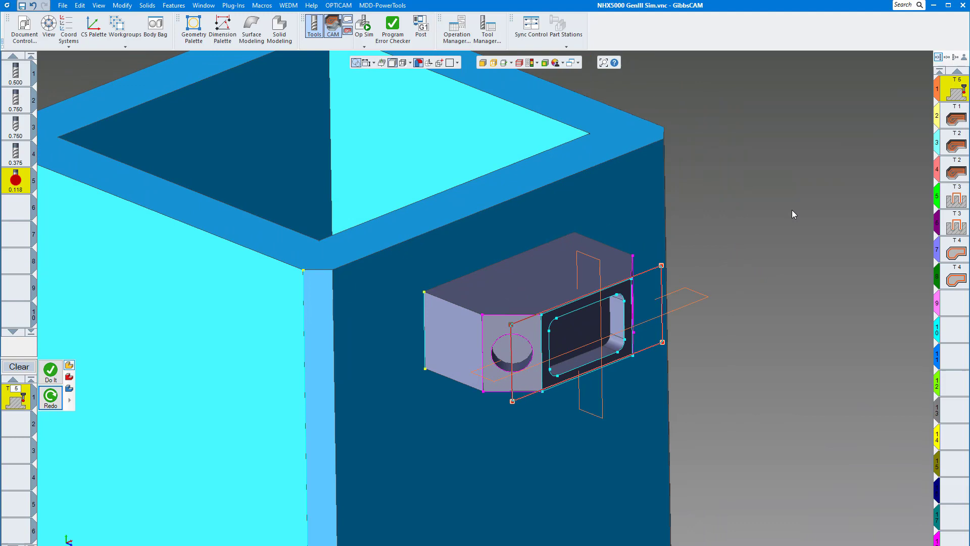
pyautogui.moveTo(793, 213); pyautogui.dragTo(678, 305, button='middle')
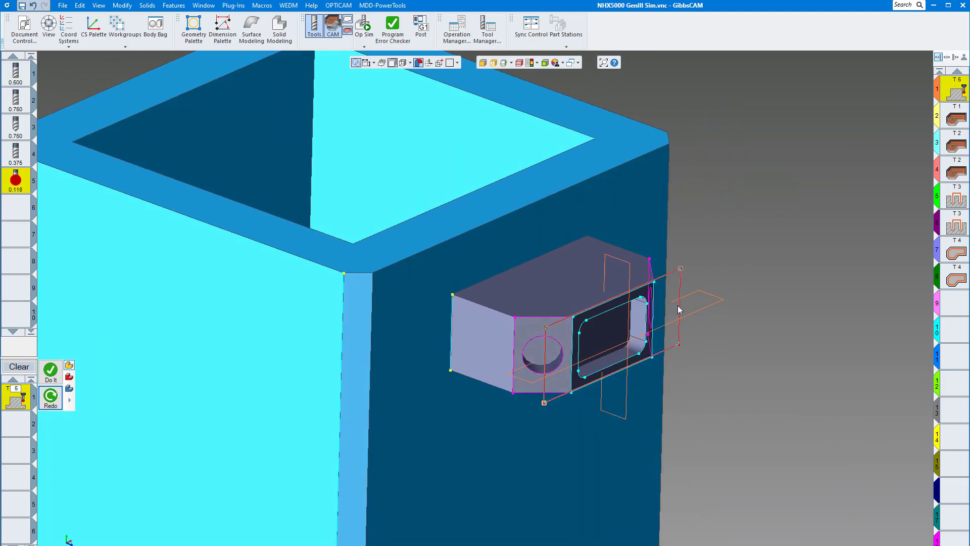
pyautogui.click(729, 220)
pyautogui.scroll(-2, 729, 220)
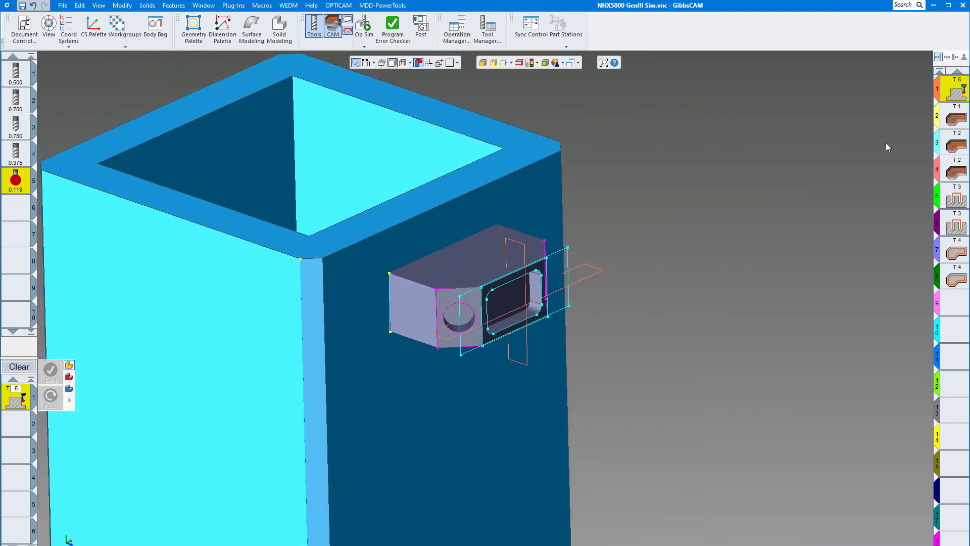
pyautogui.press('Left')
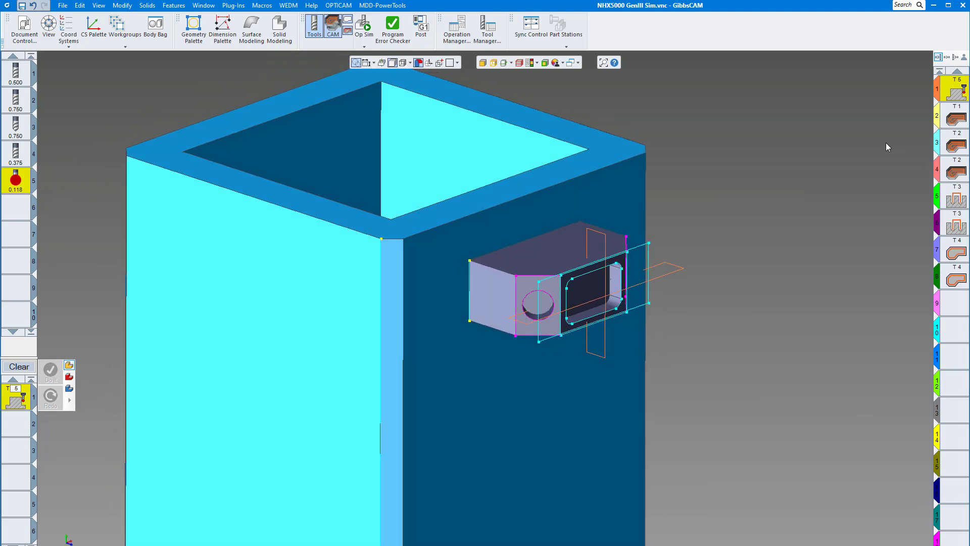
# Review the pocket roughing process of operation 2, including its rotation and machining coordinate system settings, and close it without changes
pyautogui.click(955, 120)
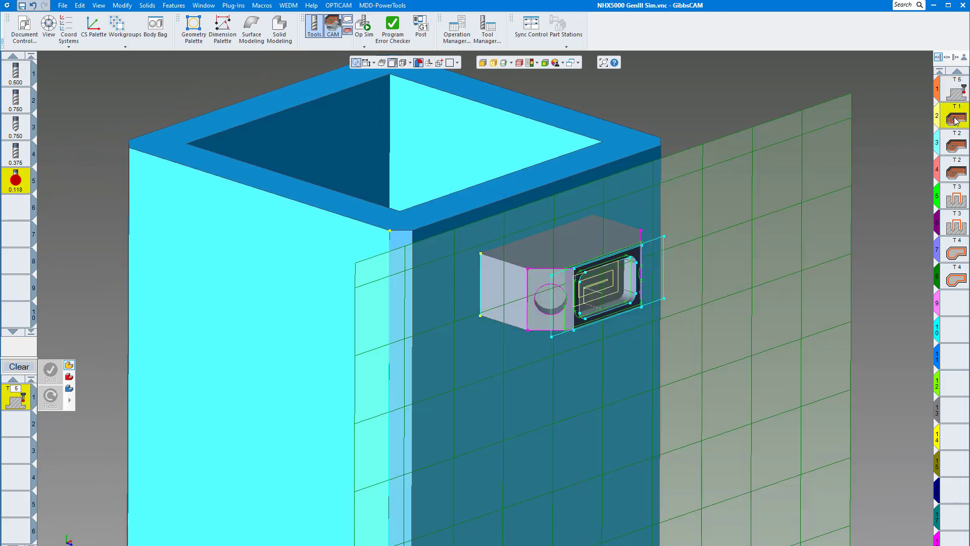
pyautogui.doubleClick(955, 119)
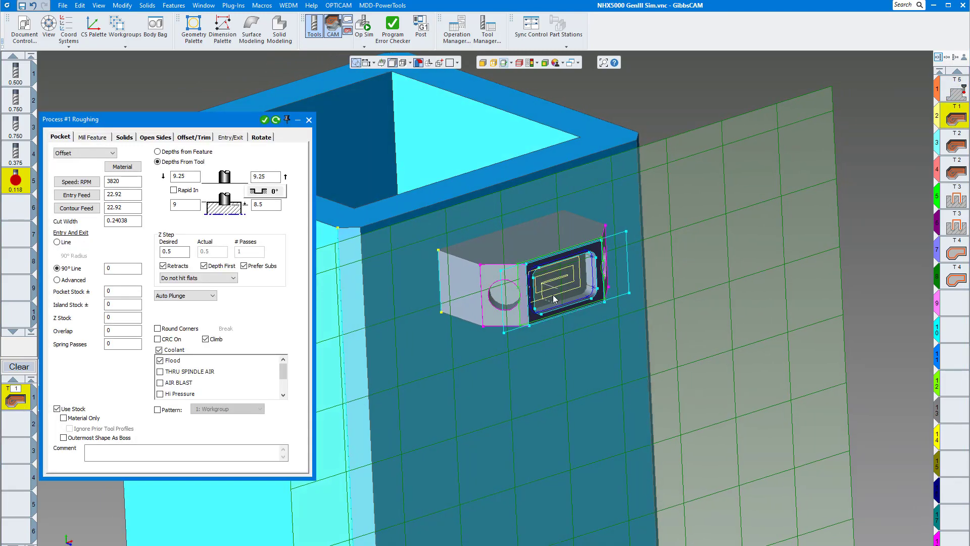
pyautogui.press('Left')
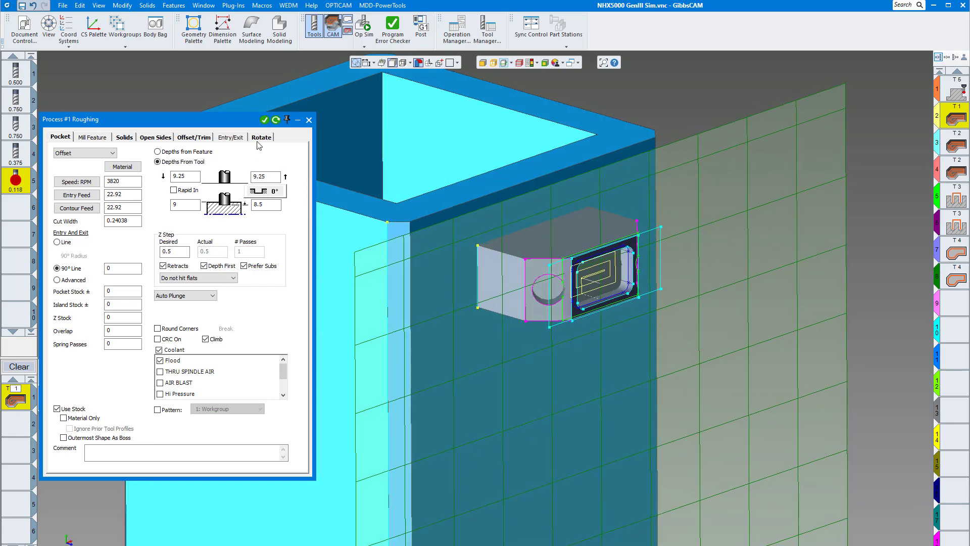
pyautogui.click(260, 138)
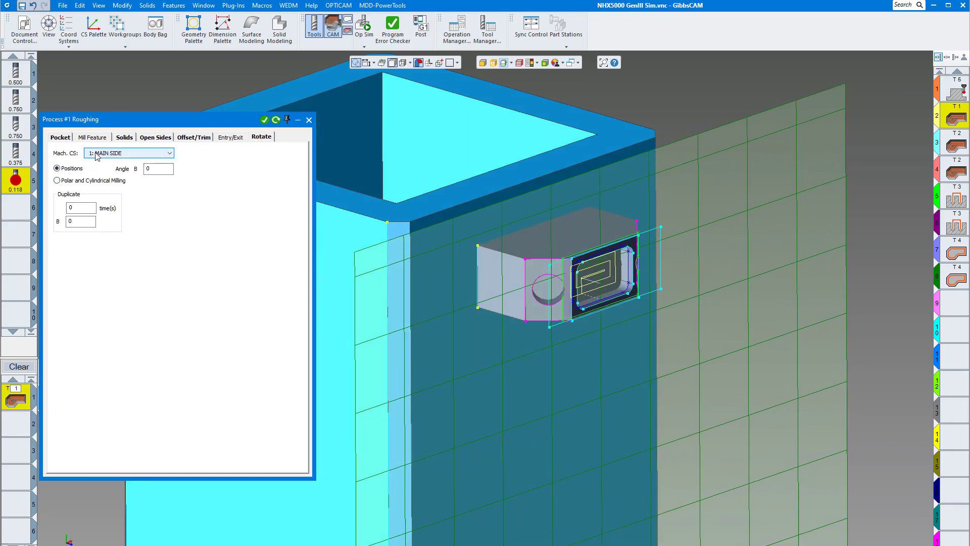
pyautogui.click(309, 120)
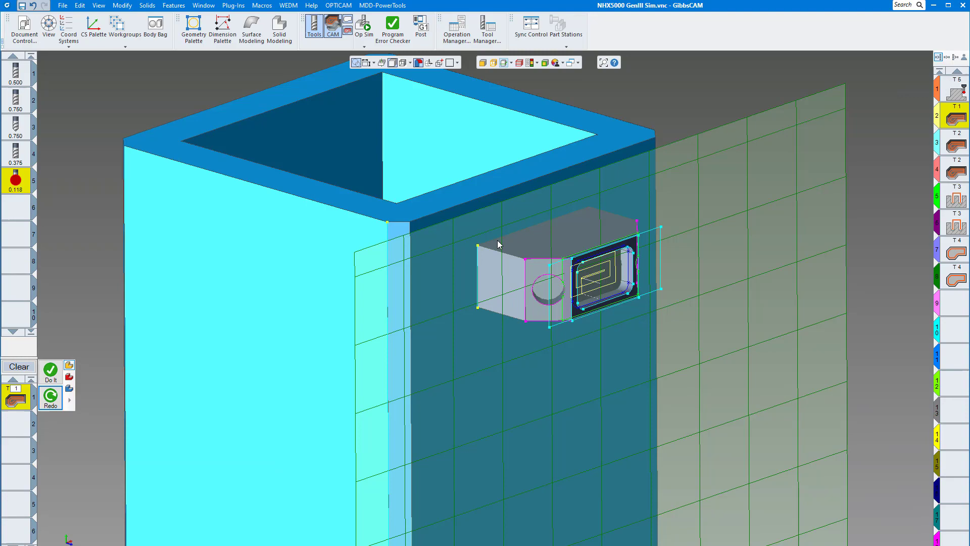
# Review the face milling processes and toolpaths of operations 3 and 4 on the part's two angled faces
pyautogui.scroll(-3, 553, 271)
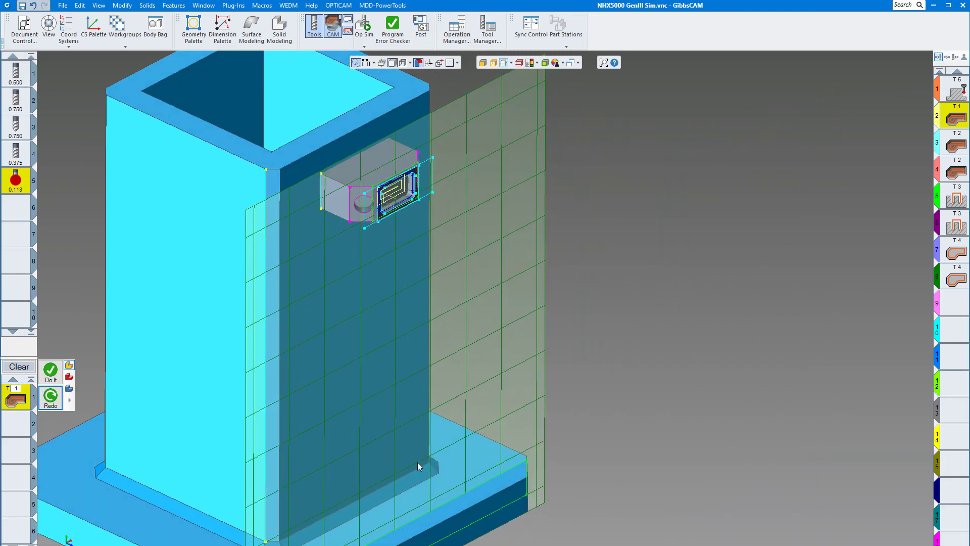
pyautogui.scroll(2, 393, 462)
pyautogui.scroll(3, 788, 303)
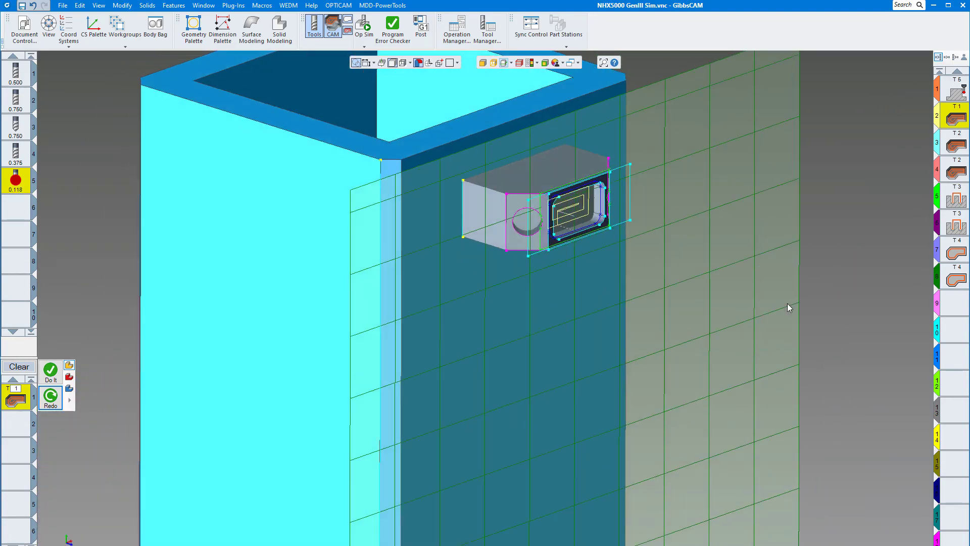
pyautogui.doubleClick(956, 145)
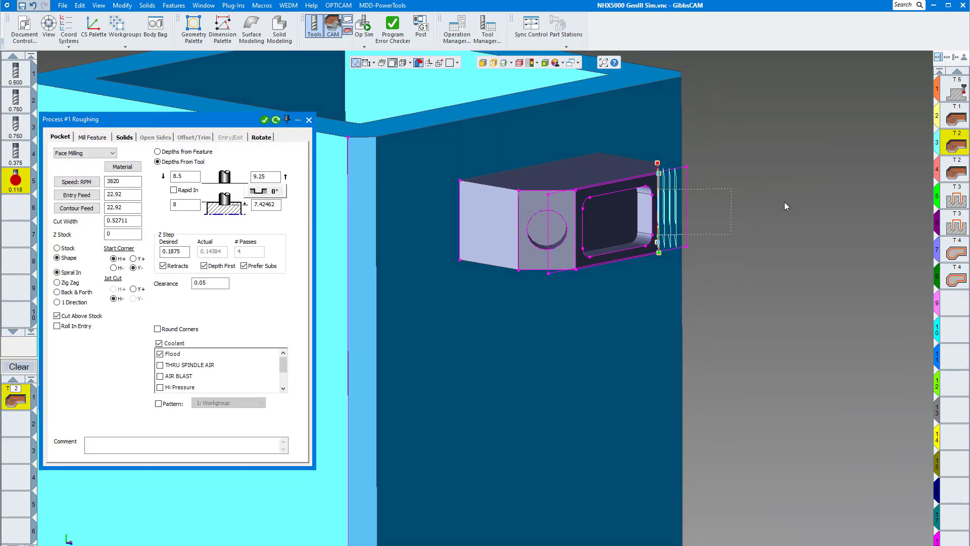
pyautogui.moveTo(786, 206); pyautogui.dragTo(487, 244, button='middle')
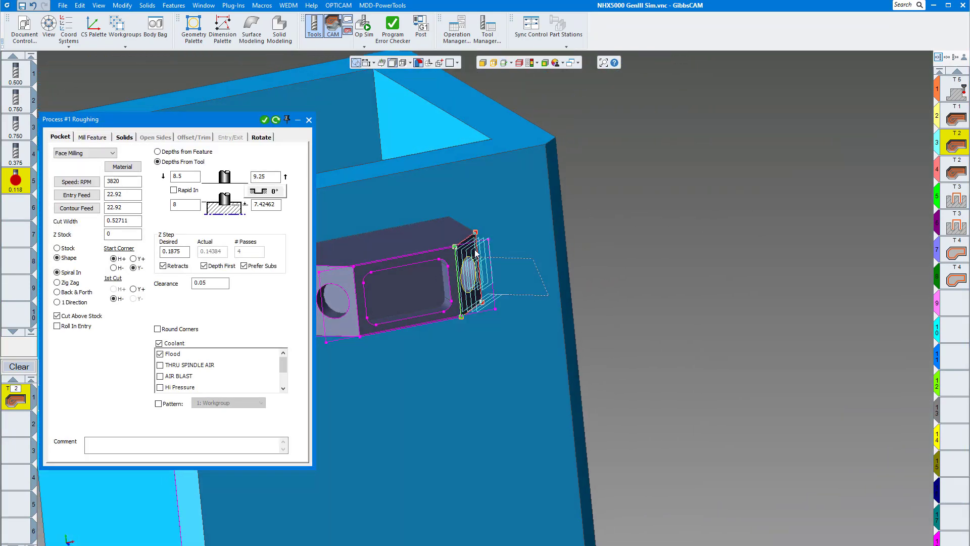
pyautogui.moveTo(475, 253); pyautogui.dragTo(537, 284, button='middle')
pyautogui.doubleClick(956, 174)
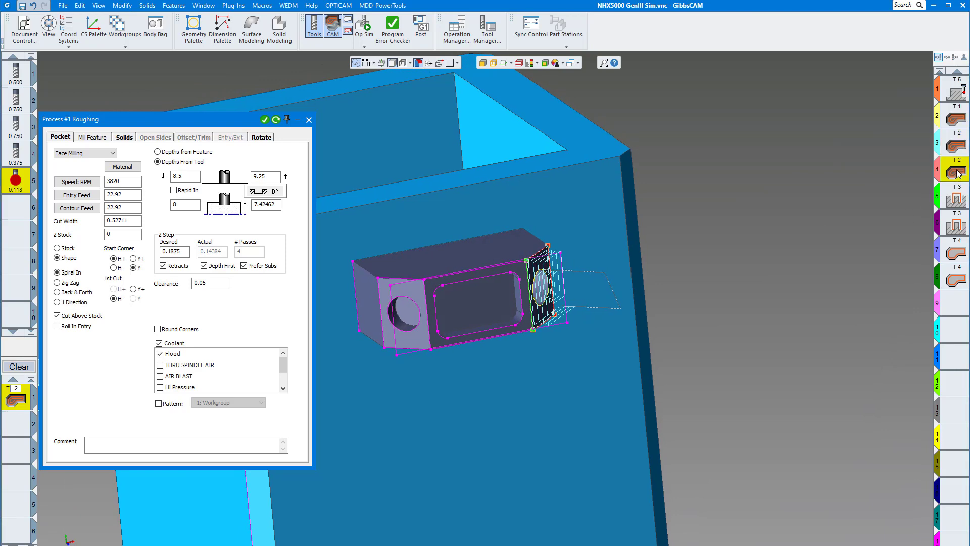
pyautogui.moveTo(382, 335); pyautogui.dragTo(445, 335, button='middle')
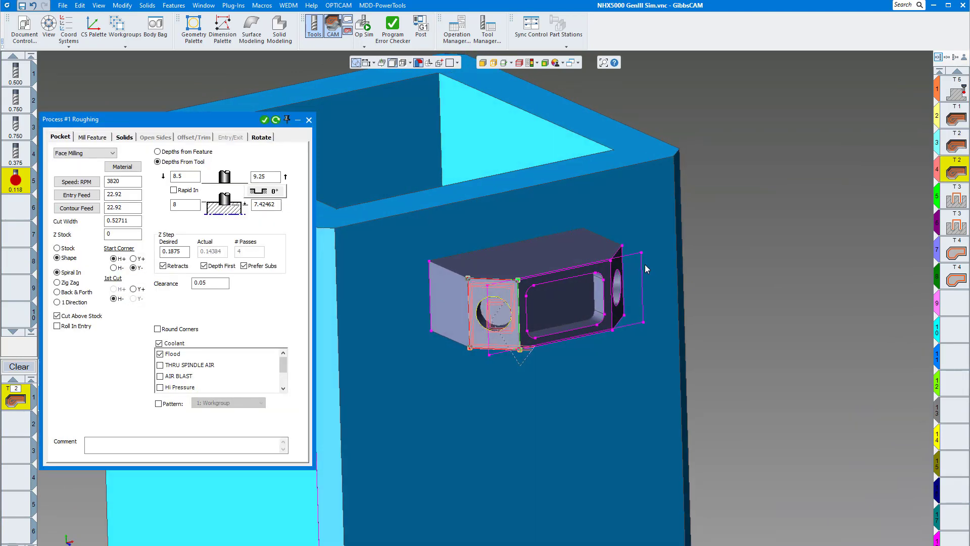
# Review the drilling processes of operations 5 and 6 for the holes in the part's angled faces
pyautogui.doubleClick(956, 198)
pyautogui.doubleClick(957, 199)
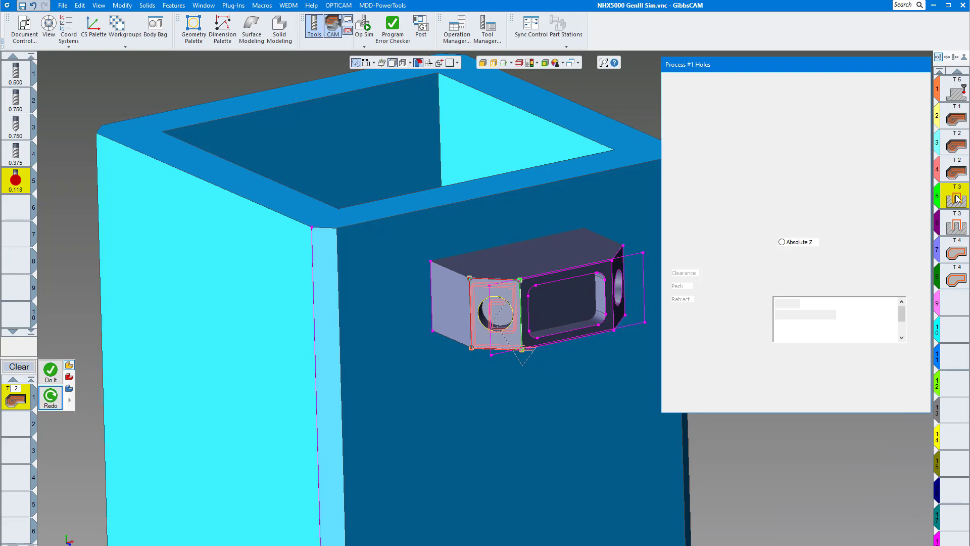
pyautogui.moveTo(655, 314); pyautogui.dragTo(600, 311, button='middle')
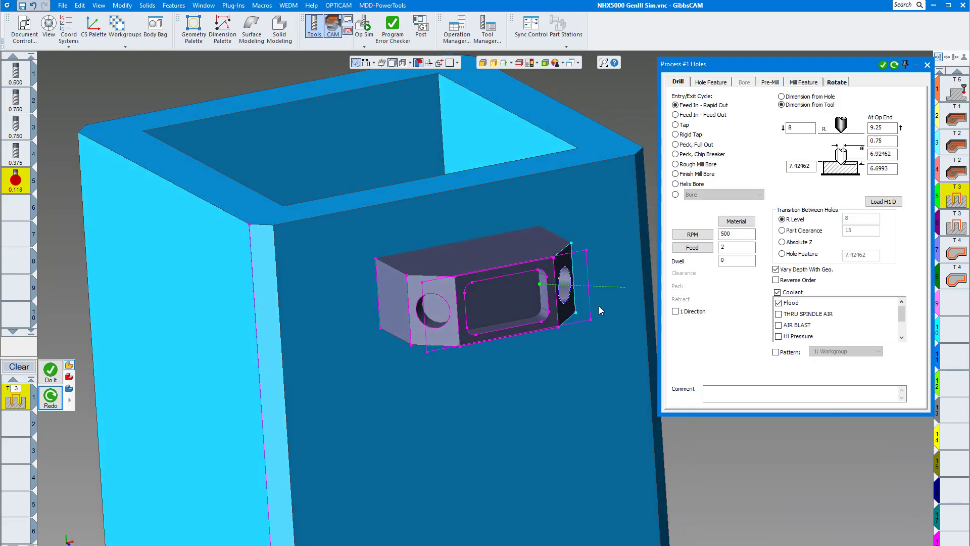
pyautogui.doubleClick(955, 220)
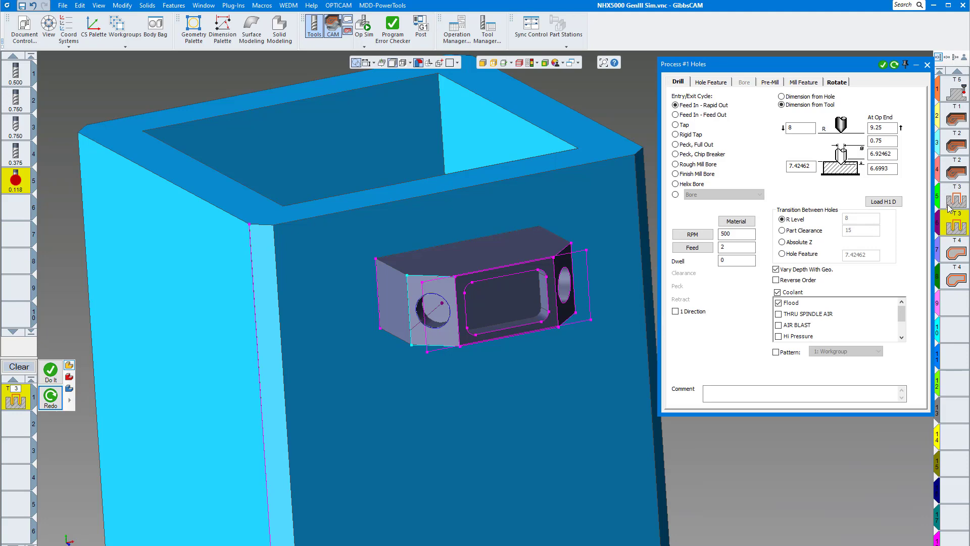
pyautogui.moveTo(493, 283); pyautogui.dragTo(517, 282, button='middle')
# Review the contour processes of operations 7 and 8 around the angled-face holes, and close them without changes
pyautogui.click(960, 252)
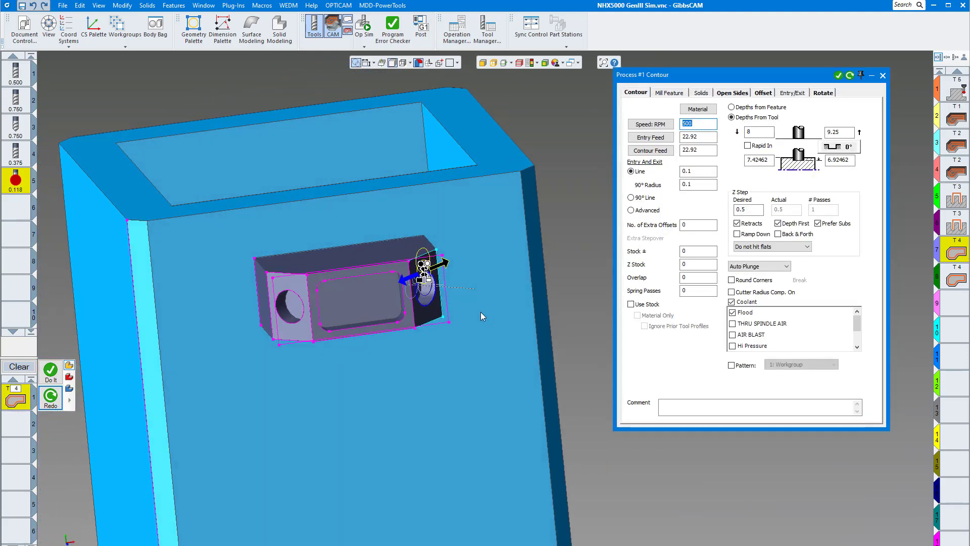
pyautogui.moveTo(481, 312); pyautogui.dragTo(472, 311, button='middle')
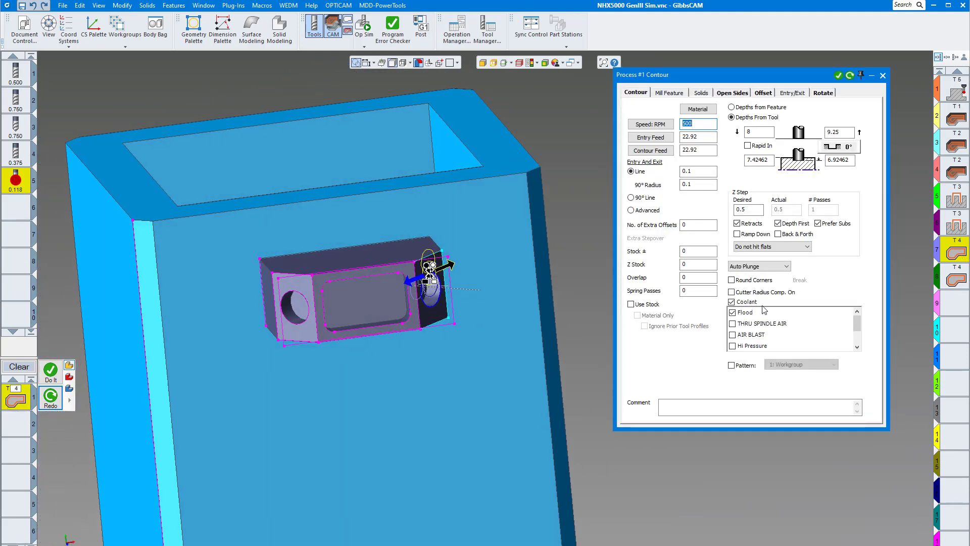
pyautogui.click(957, 280)
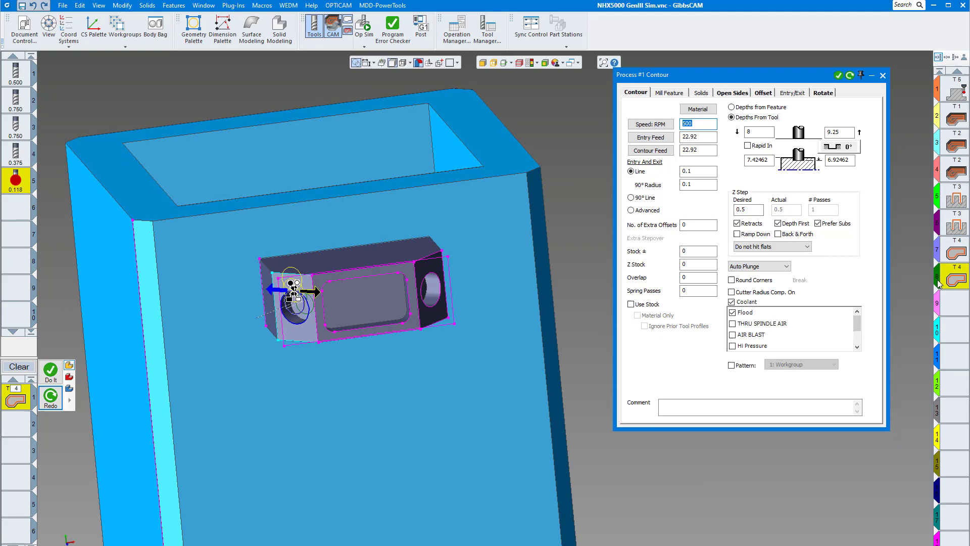
pyautogui.click(883, 75)
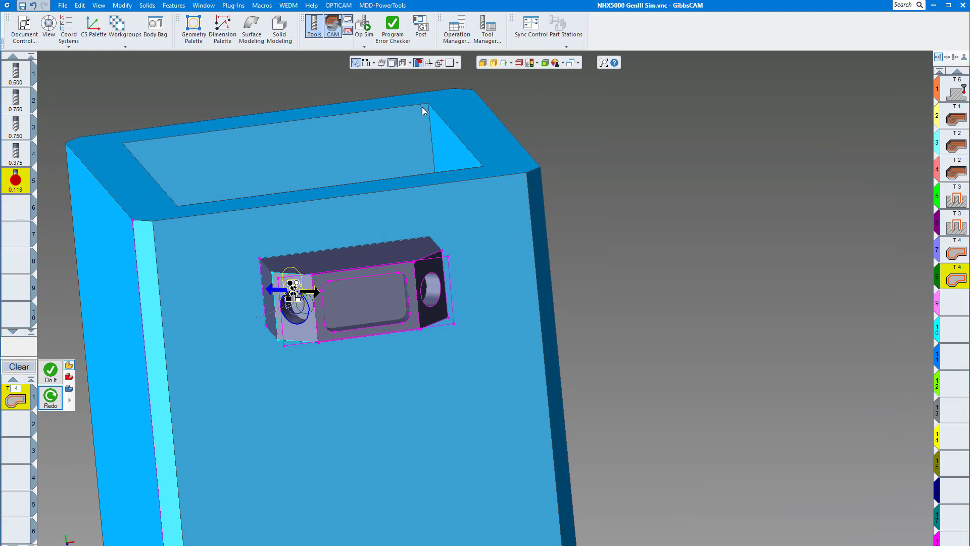
# Open the Tombstone Management System setup from the document's multi-part settings to examine its part layout and operation groups
pyautogui.moveTo(422, 107); pyautogui.dragTo(135, 96, button='middle')
pyautogui.click(24, 28)
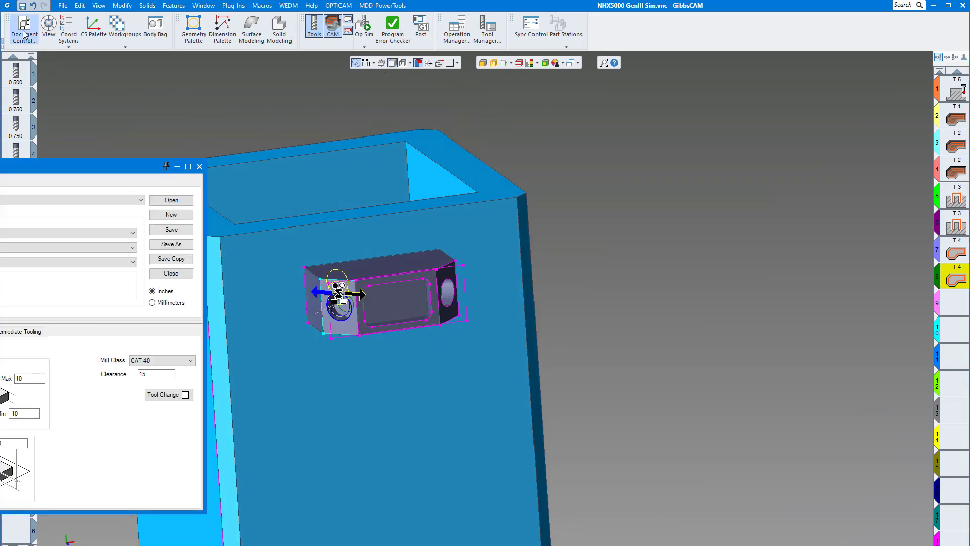
pyautogui.moveTo(70, 166); pyautogui.dragTo(518, 138)
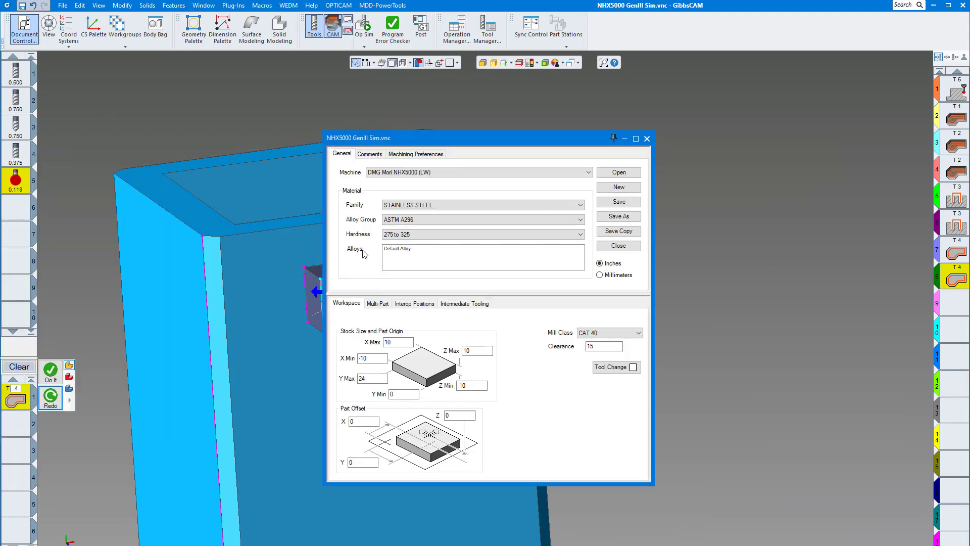
pyautogui.click(377, 303)
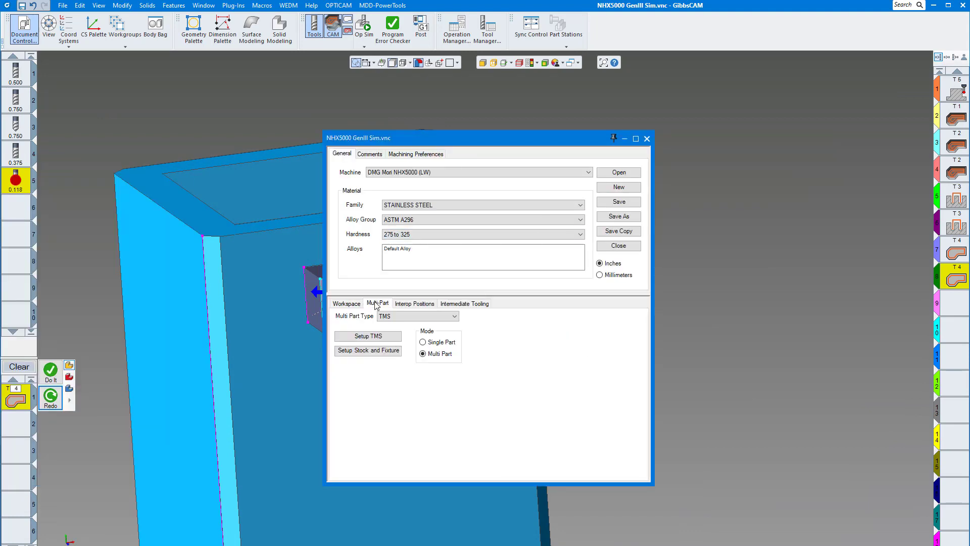
pyautogui.click(362, 341)
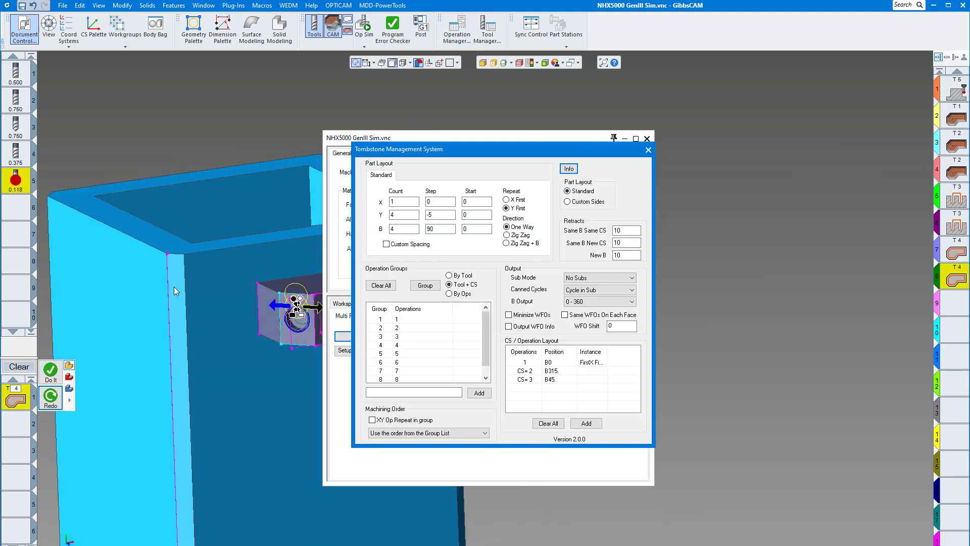
# Inspect operation 1's position and instance filters and the WFO output options, and close the tombstone setup and document settings
pyautogui.doubleClick(555, 364)
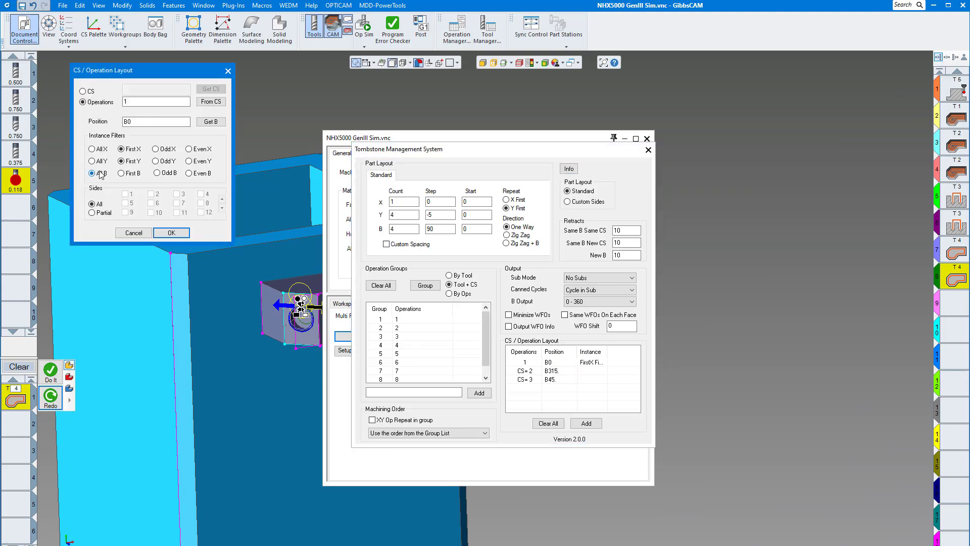
pyautogui.click(227, 71)
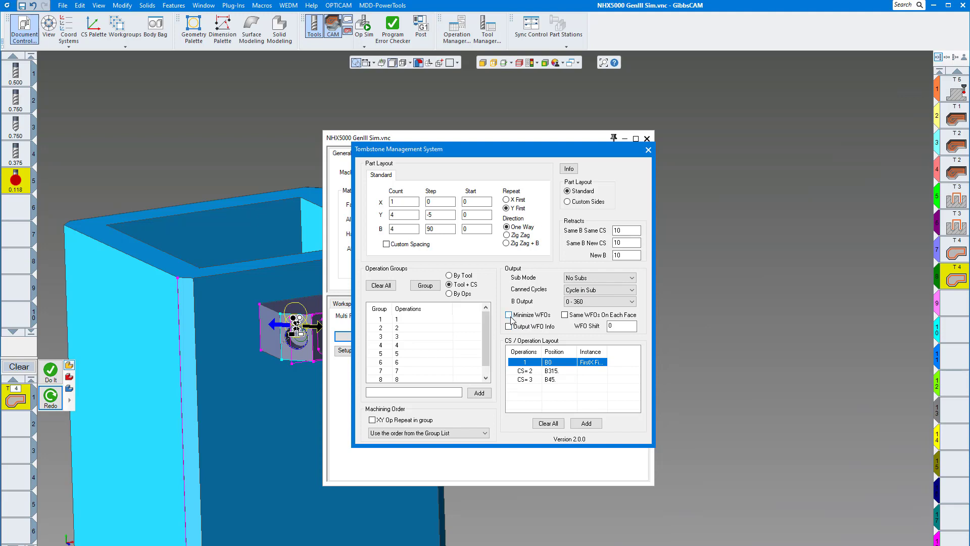
pyautogui.click(509, 327)
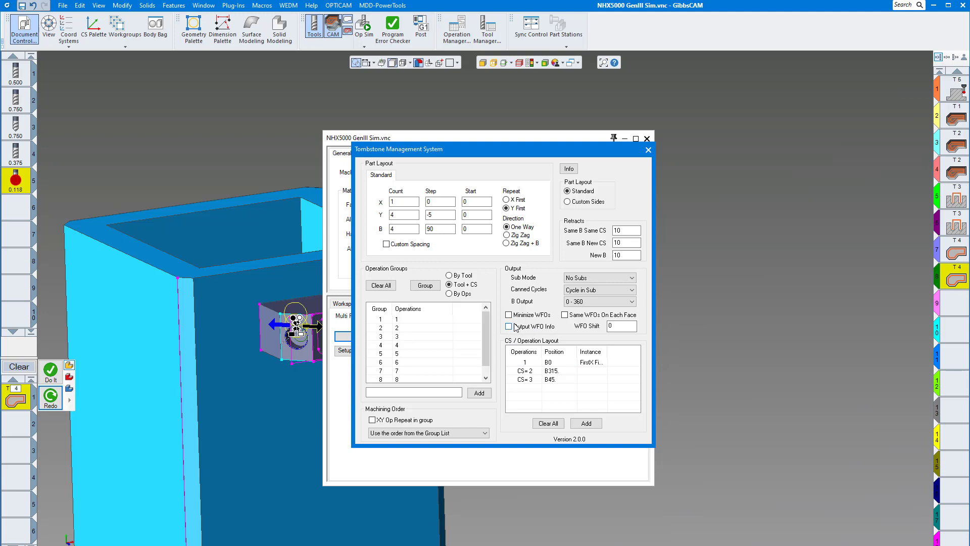
pyautogui.click(648, 150)
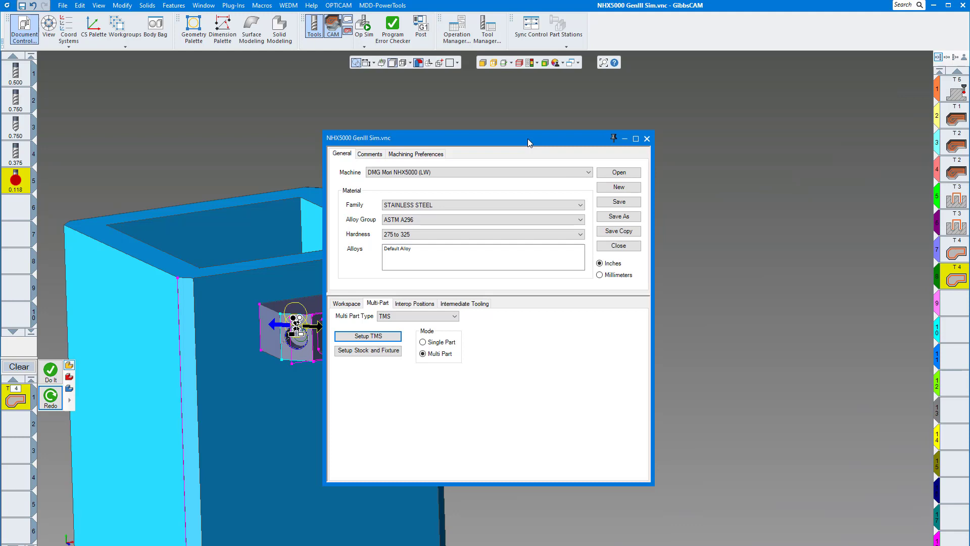
pyautogui.moveTo(527, 139); pyautogui.dragTo(695, 137)
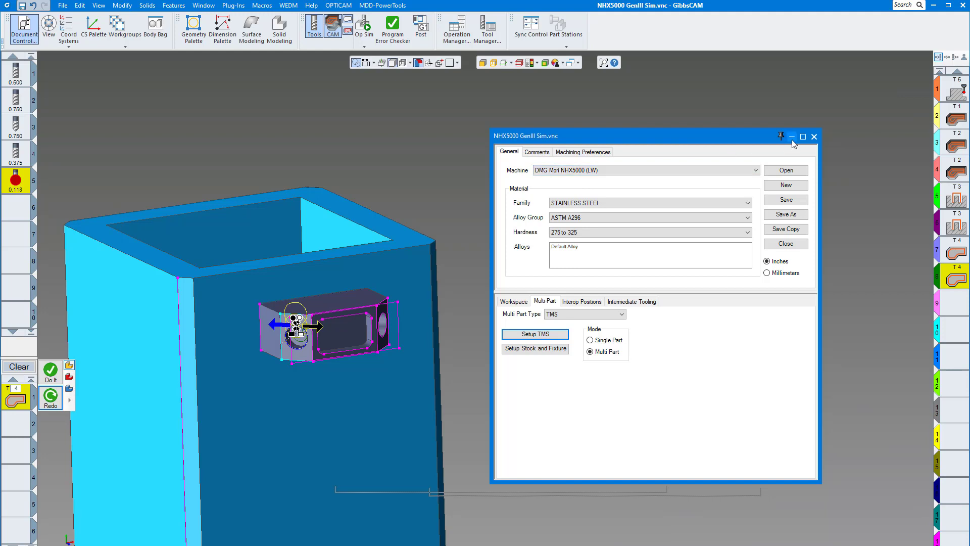
pyautogui.click(814, 137)
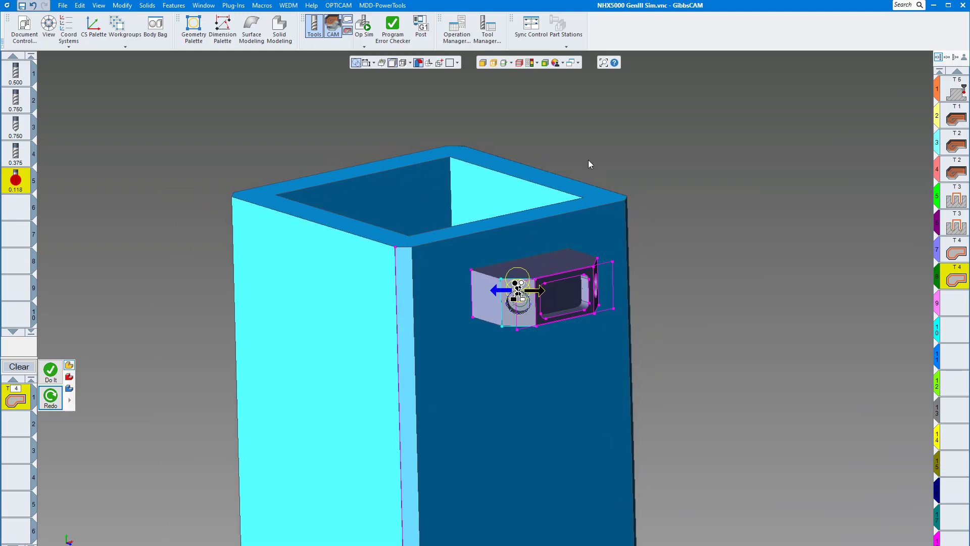
# Run Op Sim on the full tombstone in an isometric view fitted to the window, at a reduced playback speed
pyautogui.click(364, 26)
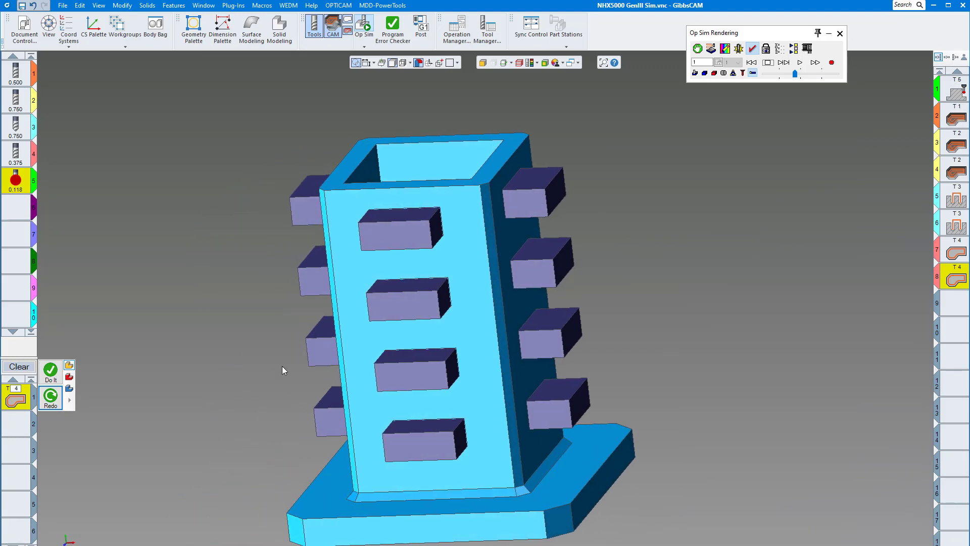
pyautogui.click(58, 524)
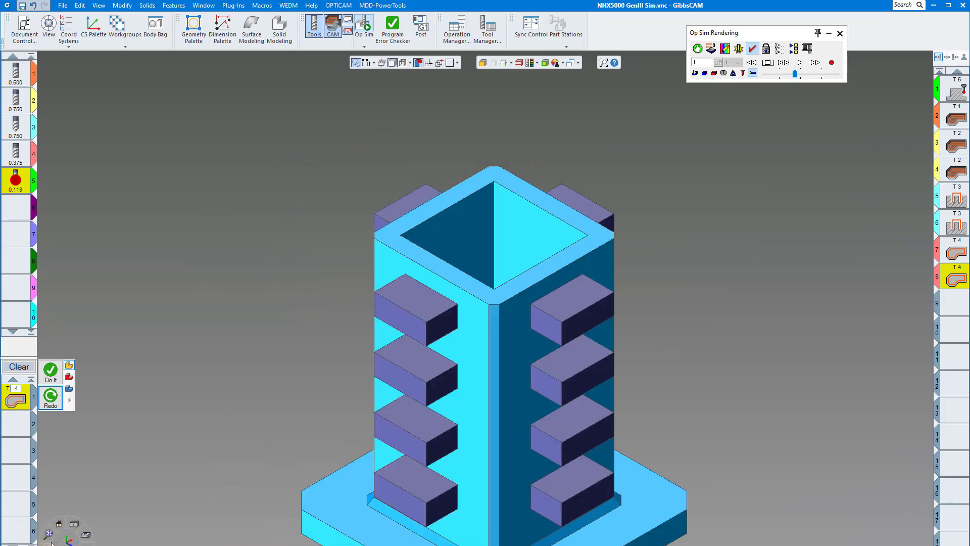
pyautogui.click(49, 534)
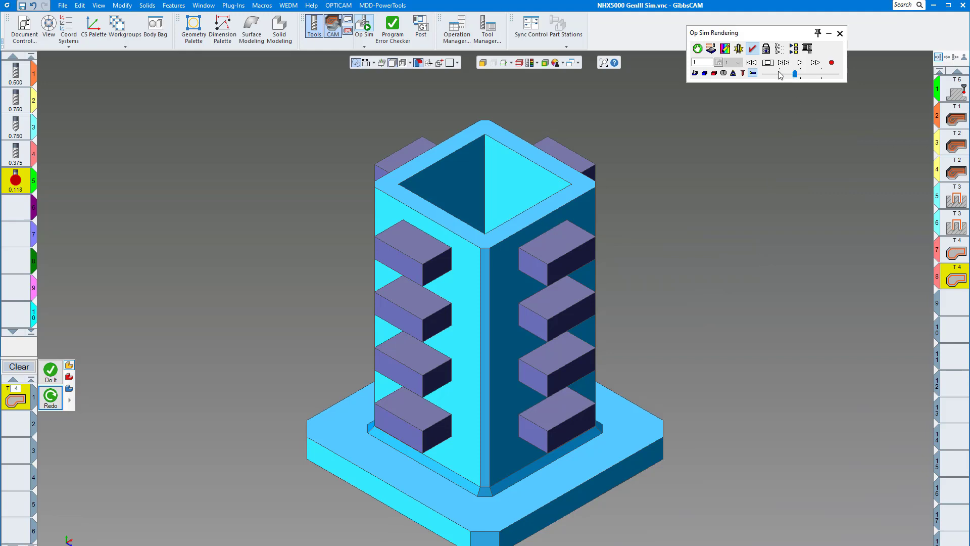
pyautogui.click(781, 75)
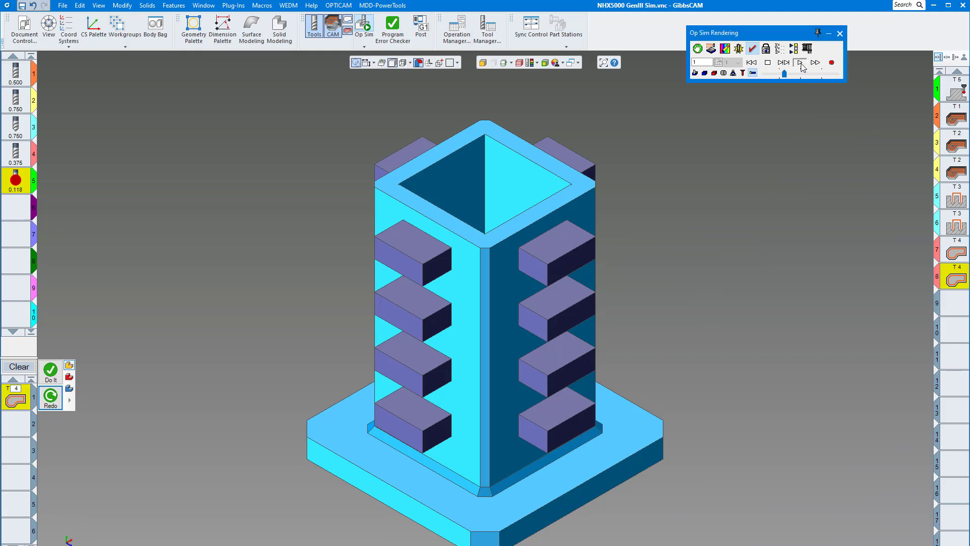
pyautogui.click(800, 63)
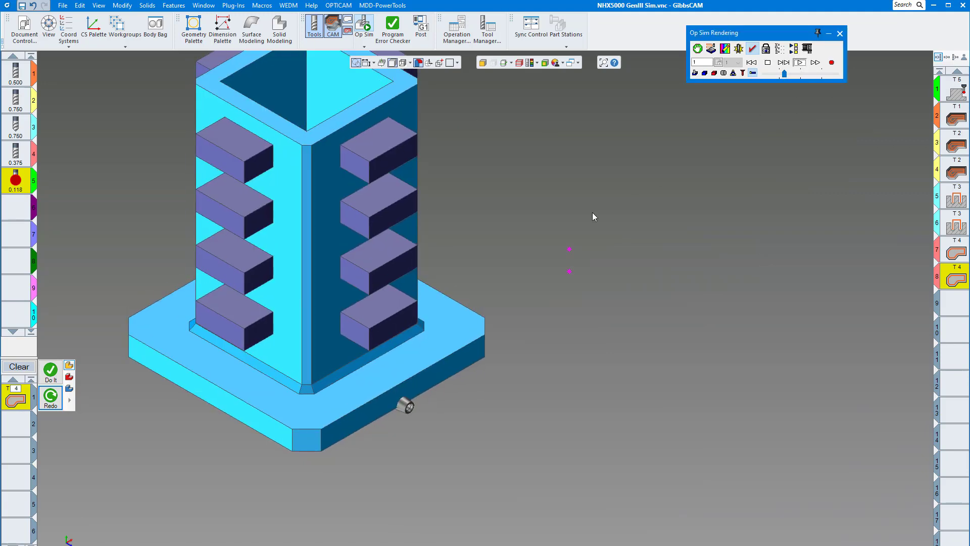
# Stop the simulation, rewind it to the start and replay the probing of the tombstone parts
pyautogui.click(769, 63)
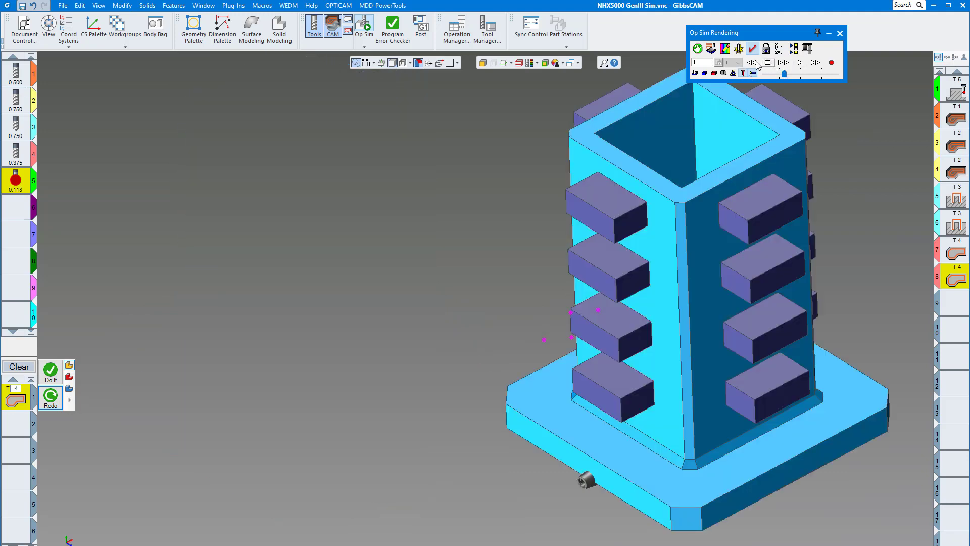
pyautogui.click(756, 63)
pyautogui.click(800, 63)
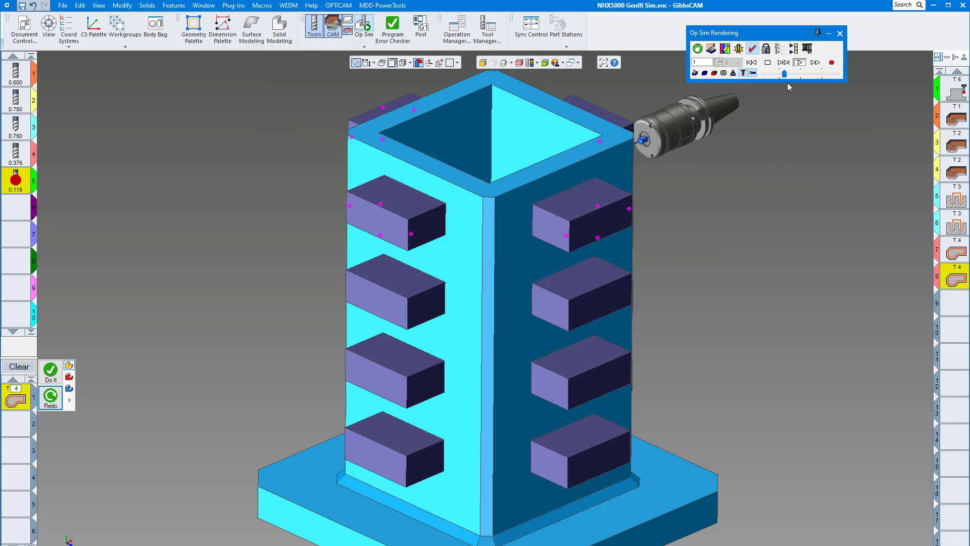
# Run Op Sim through to the end of the program at a faster playback speed, and close the simulation
pyautogui.moveTo(785, 74); pyautogui.dragTo(791, 74)
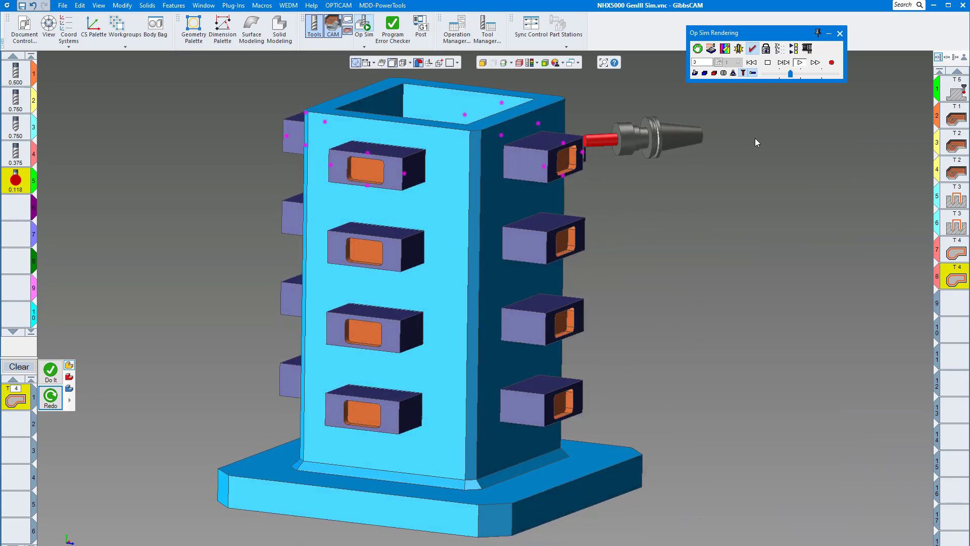
pyautogui.moveTo(791, 74); pyautogui.dragTo(797, 74)
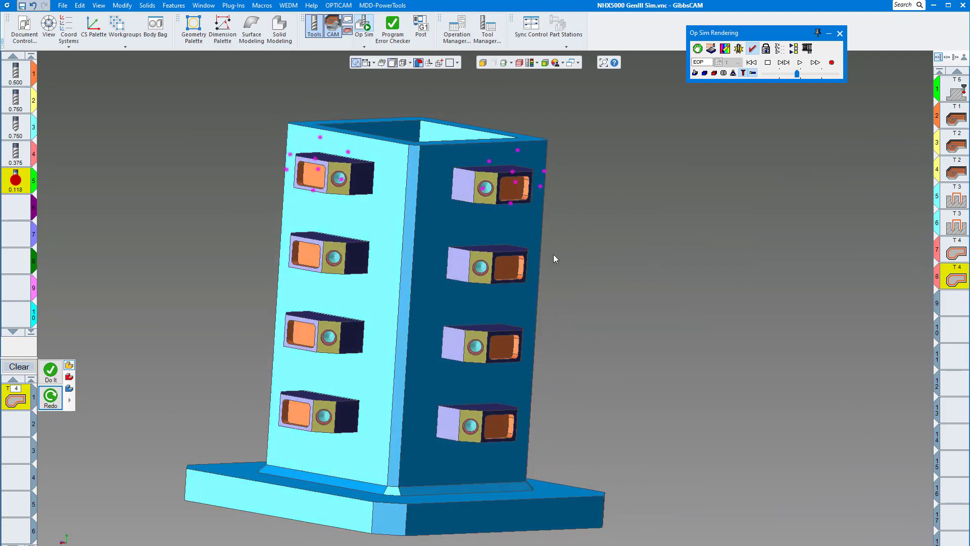
pyautogui.click(59, 524)
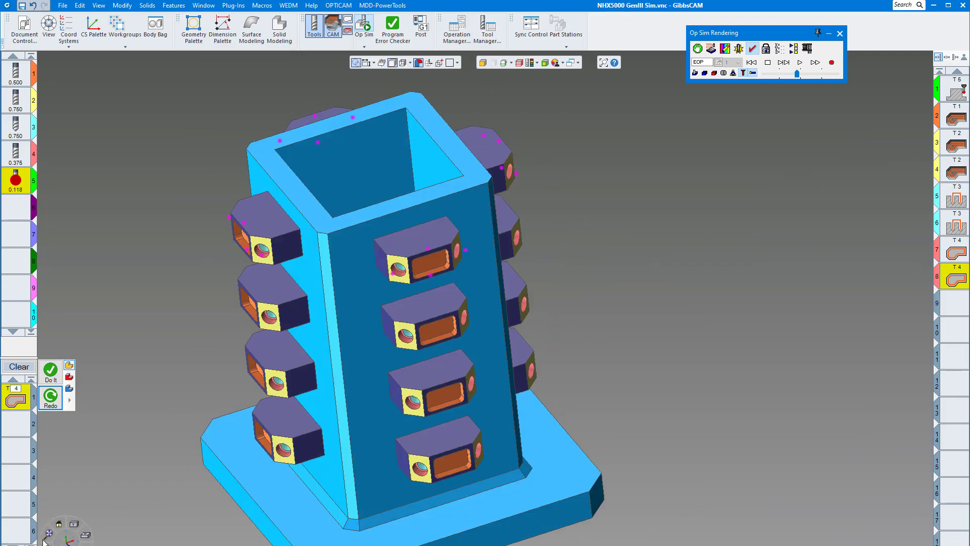
pyautogui.click(49, 533)
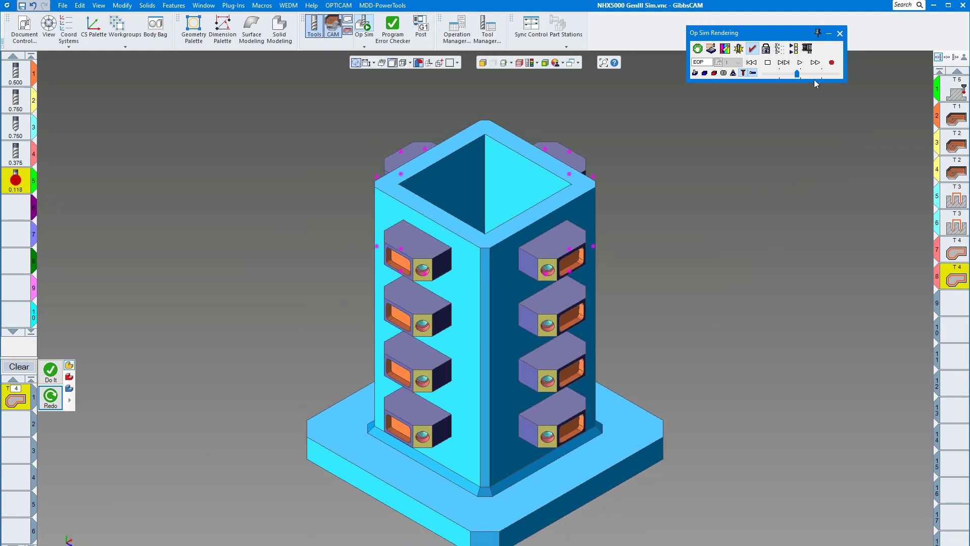
pyautogui.click(840, 34)
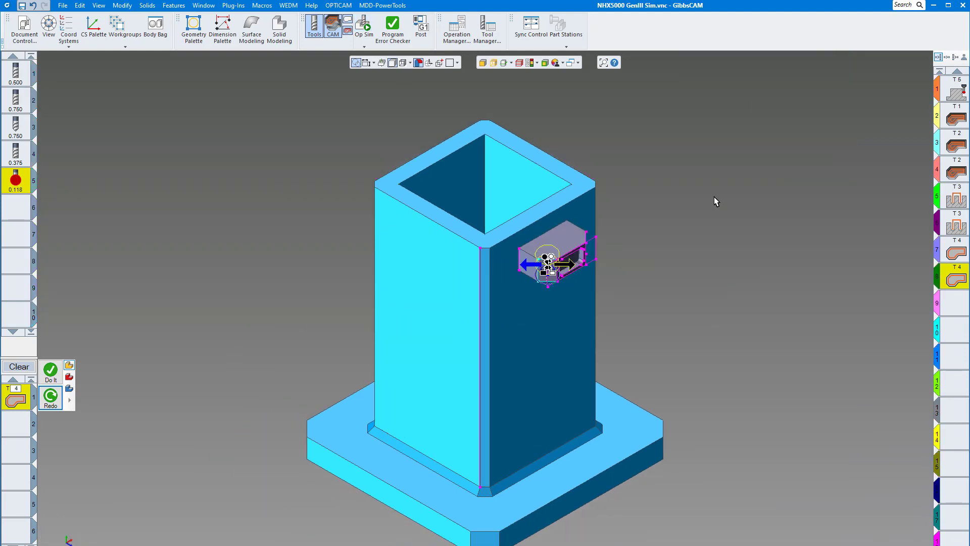
# Start Machine Sim for the tombstone program and show the full machine model around the tombstone
pyautogui.moveTo(714, 196); pyautogui.dragTo(663, 186, button='middle')
pyautogui.scroll(2, 572, 189)
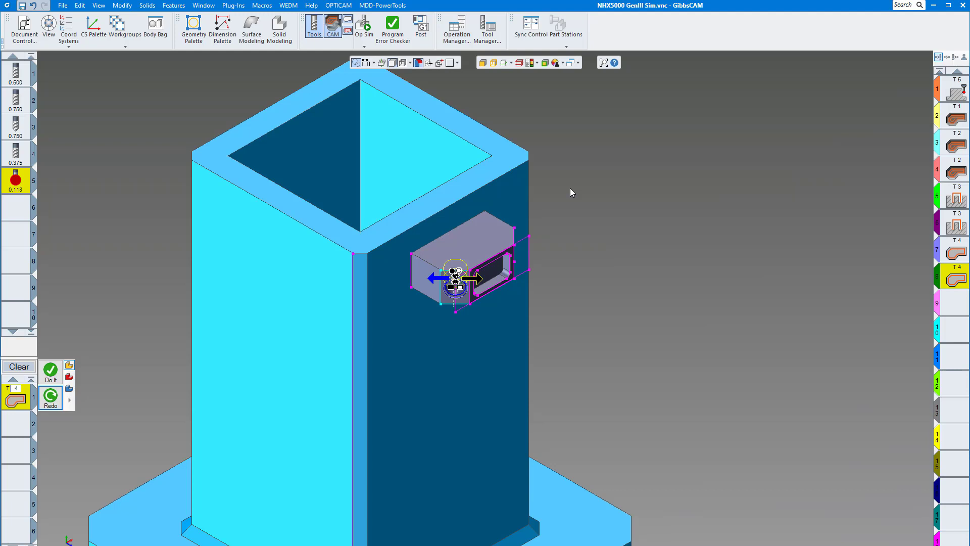
pyautogui.click(364, 46)
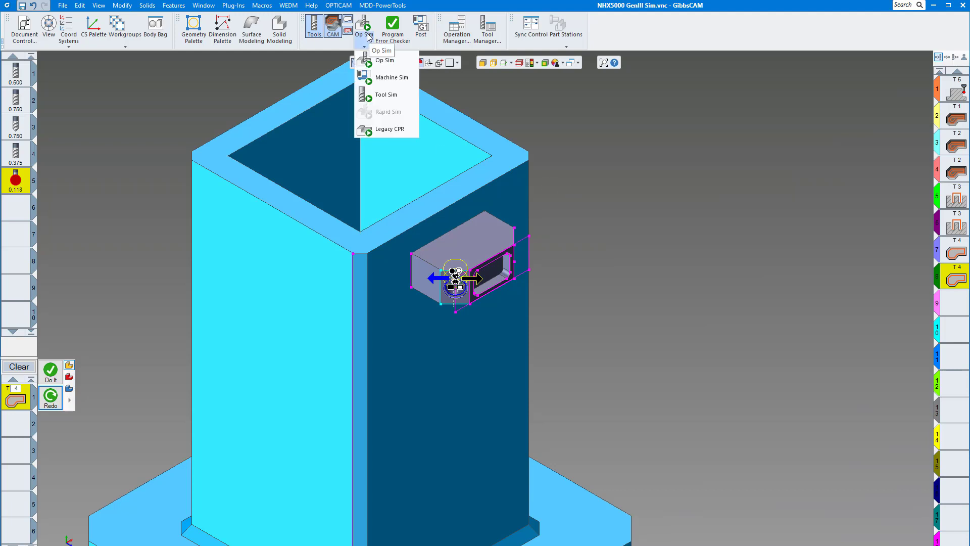
pyautogui.click(364, 48)
pyautogui.click(364, 47)
pyautogui.click(383, 80)
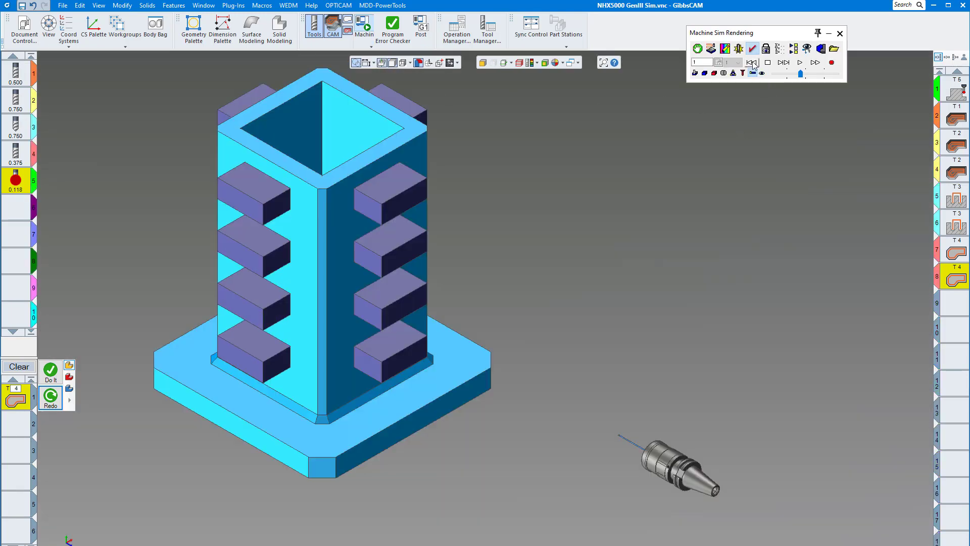
pyautogui.click(763, 73)
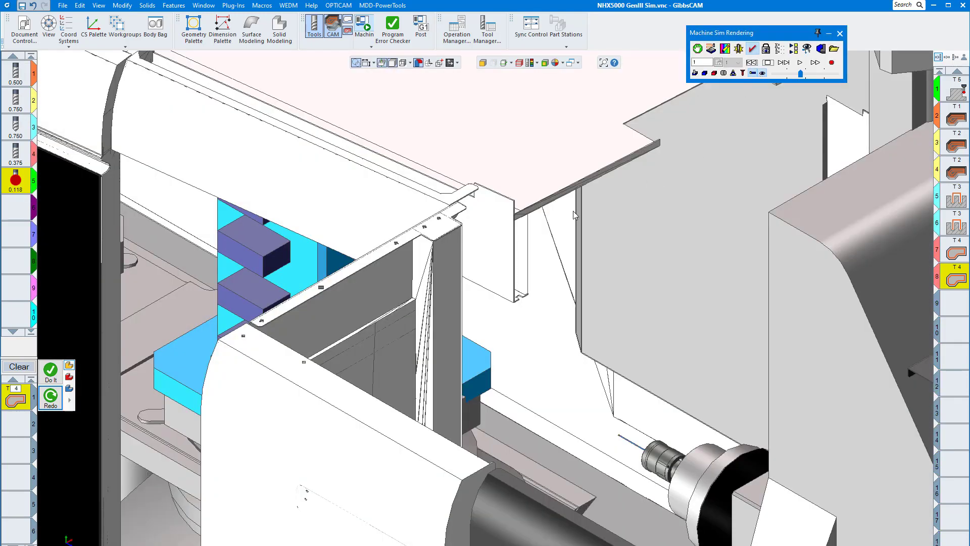
# Run the machine simulation at a reduced starting speed through all operations to the end of the program
pyautogui.scroll(-2, 573, 211)
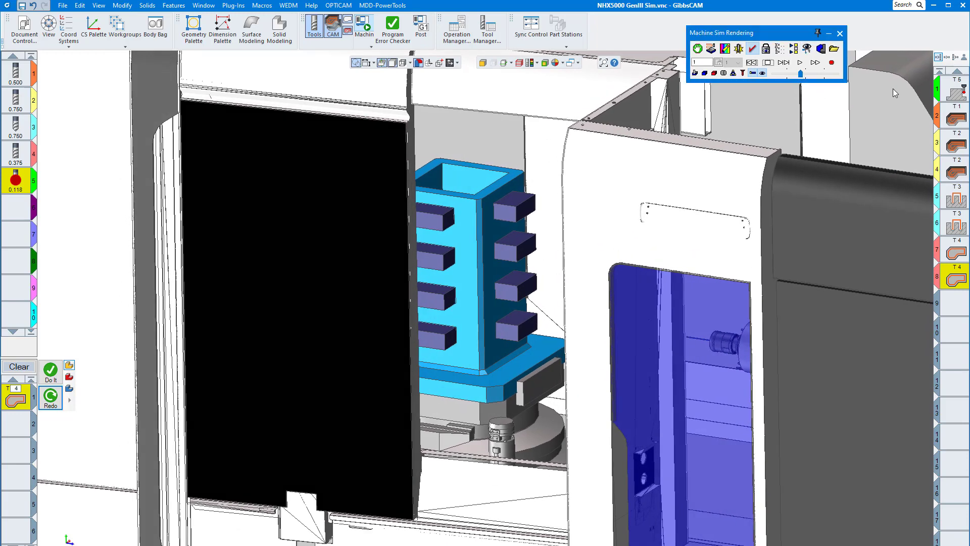
pyautogui.click(785, 63)
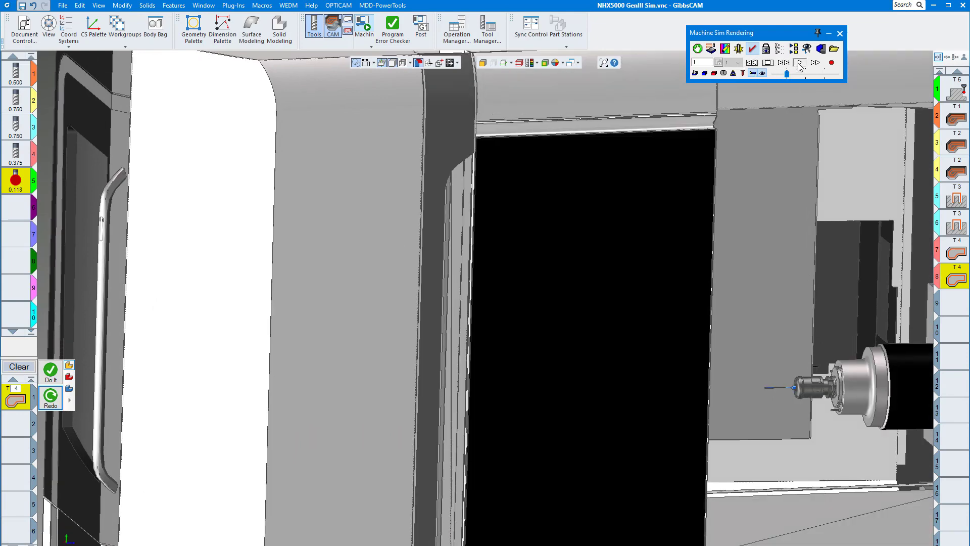
pyautogui.click(800, 63)
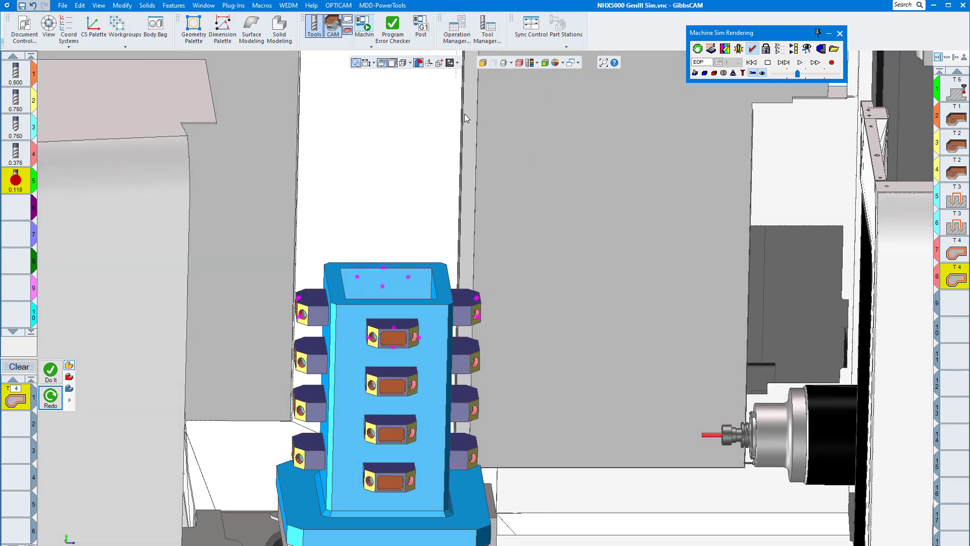
# Examine the finished parts on the tombstone faces up close and the overall machine from outside
pyautogui.moveTo(468, 119); pyautogui.dragTo(411, 250, button='middle')
pyautogui.scroll(2, 410, 250)
pyautogui.scroll(5, 475, 266)
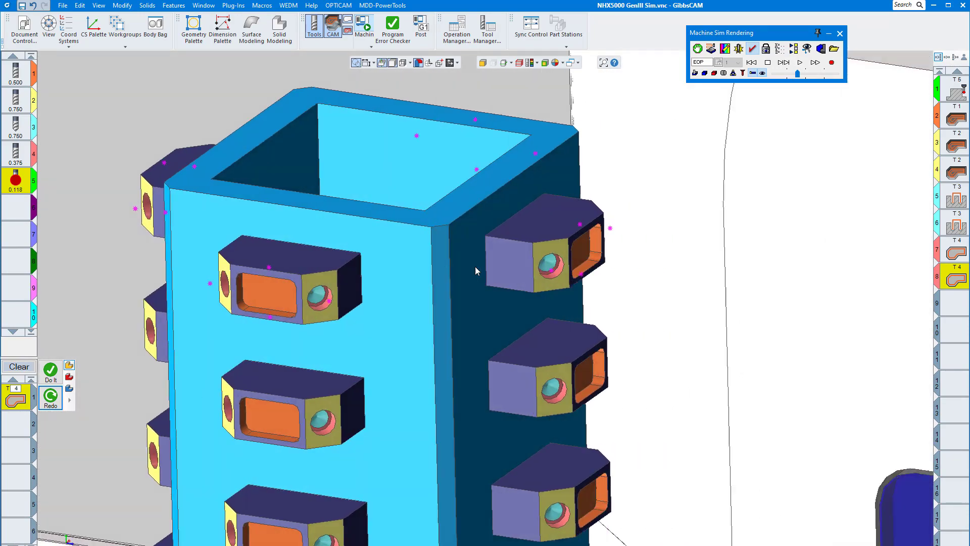
pyautogui.scroll(-5, 477, 268)
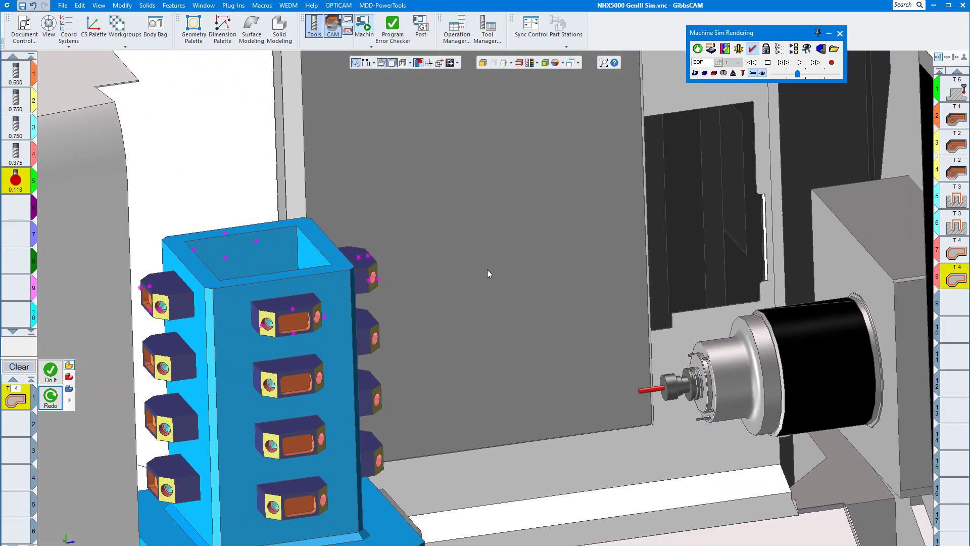
pyautogui.moveTo(487, 268); pyautogui.dragTo(542, 326, button='middle')
pyautogui.scroll(-2, 542, 321)
pyautogui.scroll(-5, 542, 320)
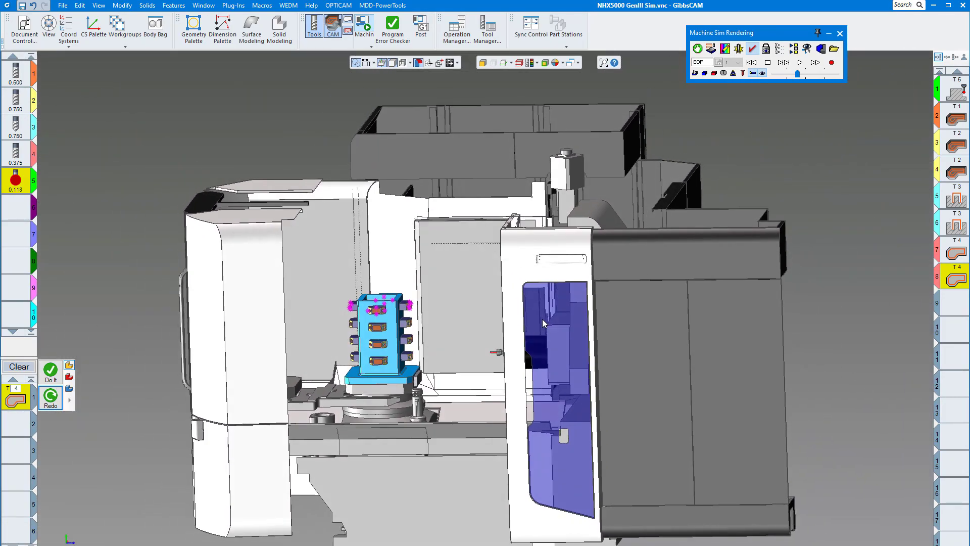